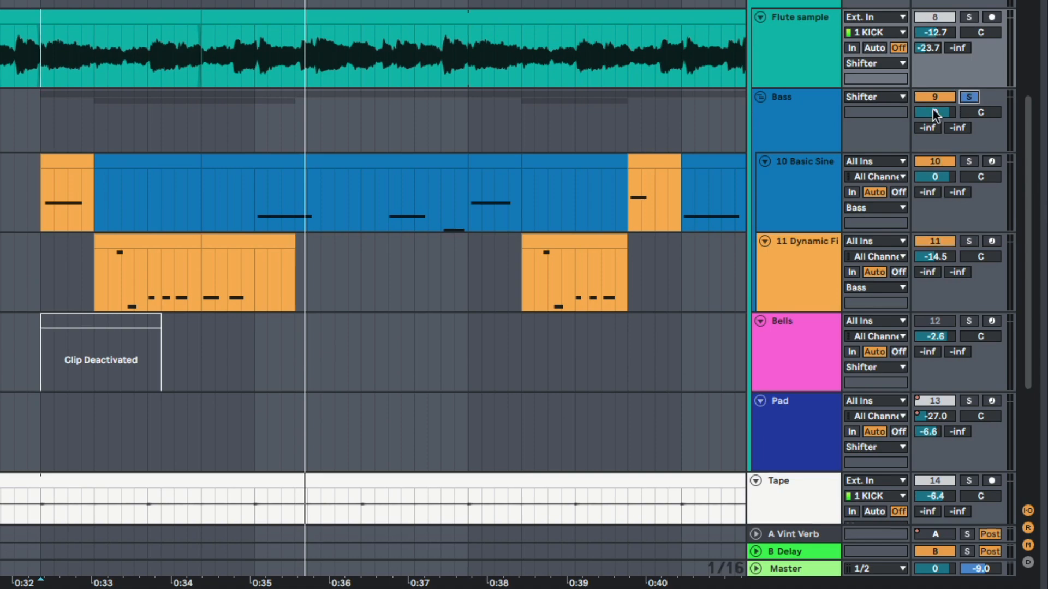
# Step: Resample the bass group onto the 16 Audio track from bar 13 and trim the end of the recorded clip
pyautogui.moveTo(415, 371); pyautogui.dragTo(829, 370)
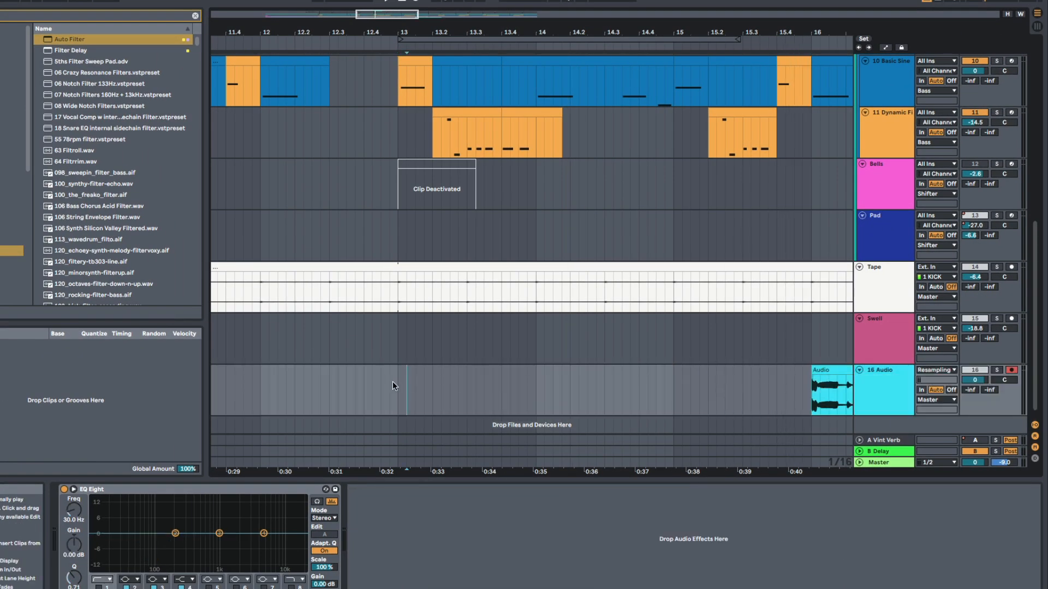
pyautogui.click(416, 1)
pyautogui.scroll(-1, 604, 244)
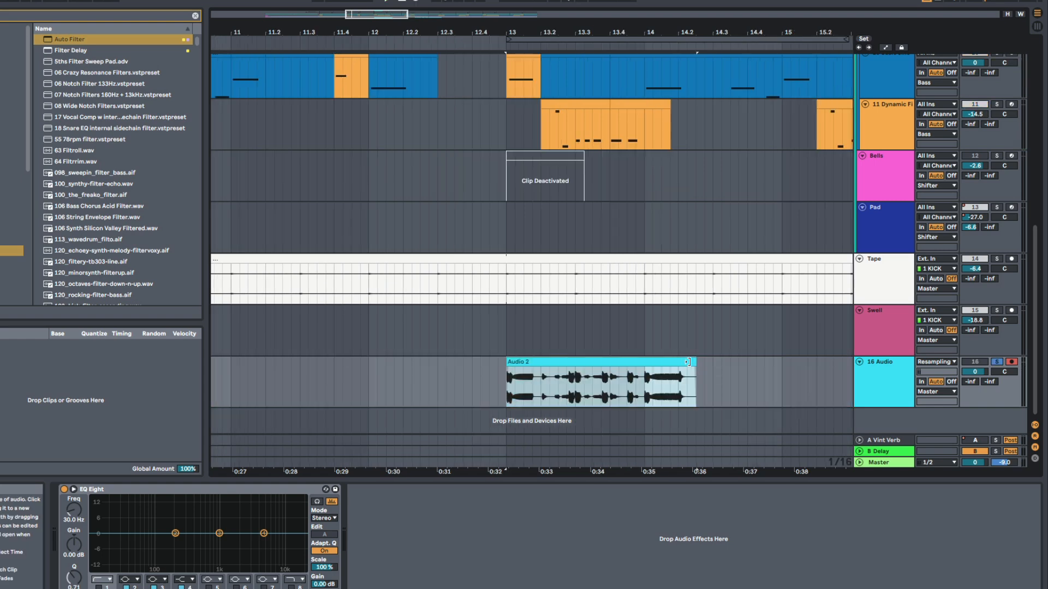
pyautogui.moveTo(688, 362); pyautogui.dragTo(650, 380)
pyautogui.press('space')
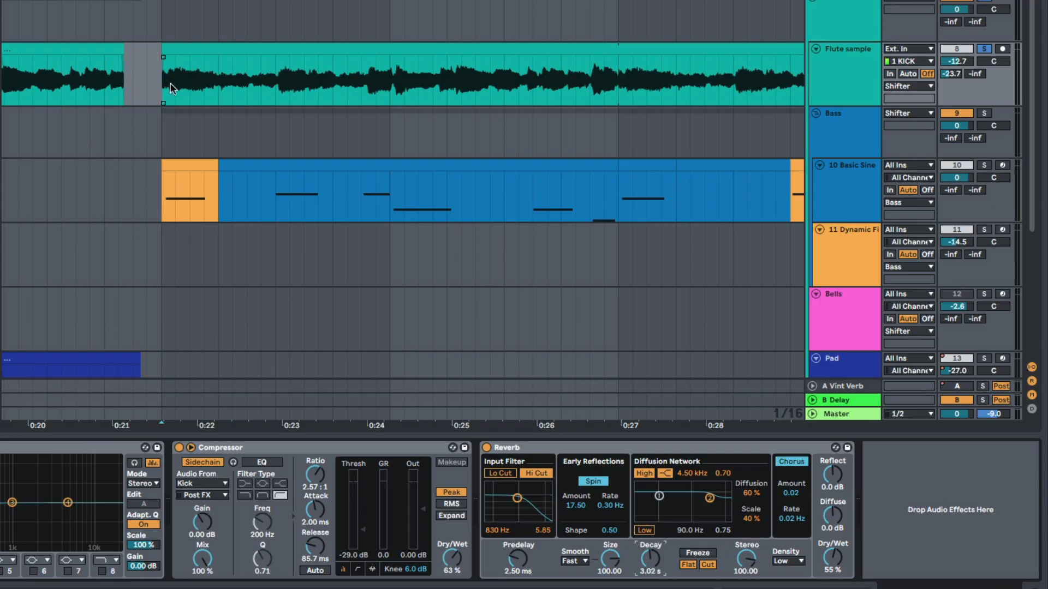
# Step: Cut sections out of the flute sample clip between bars 9 and 10.2, leaving short chops at 9.3 and bar 10
pyautogui.click(175, 90)
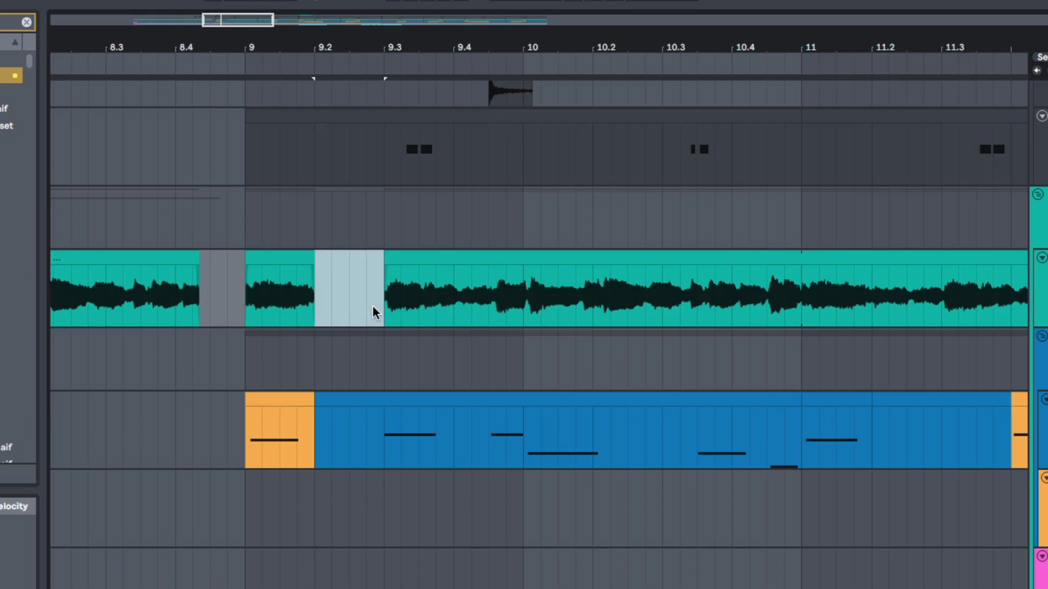
pyautogui.click(253, 309)
pyautogui.moveTo(319, 313); pyautogui.dragTo(627, 292)
pyautogui.press('Delete')
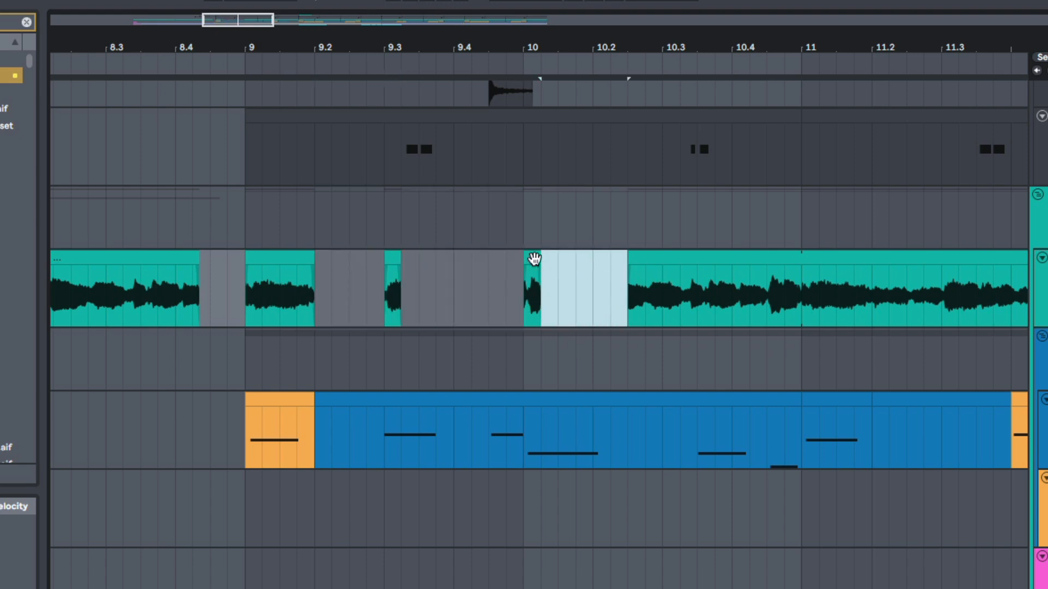
# Step: Repeat the short flute chop in a row from 9.3, and try stretching the first chop past bar 10
pyautogui.moveTo(536, 259); pyautogui.dragTo(422, 272)
pyautogui.hotkey('ctrl', 'd')
pyautogui.hotkey('ctrl', 'd')
pyautogui.hotkey('ctrl', 'd')
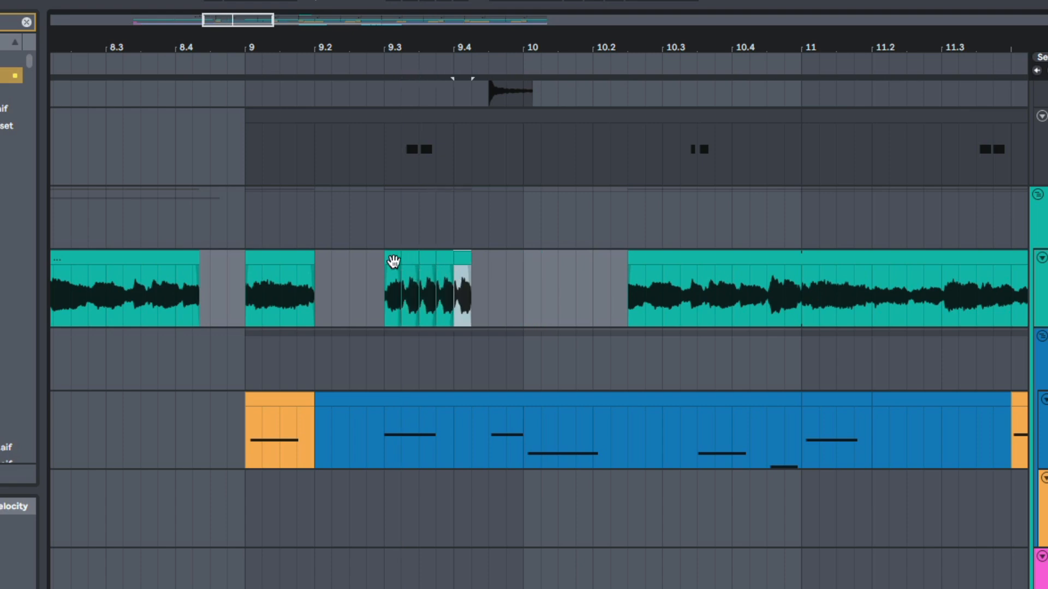
pyautogui.moveTo(397, 258); pyautogui.dragTo(561, 261)
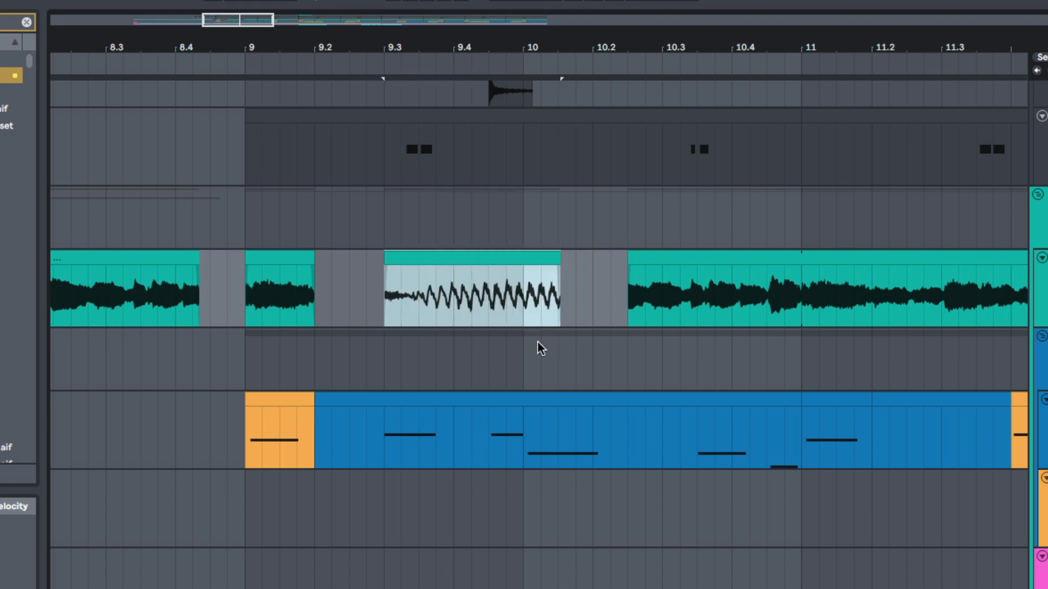
pyautogui.hotkey('ctrl', 'z')
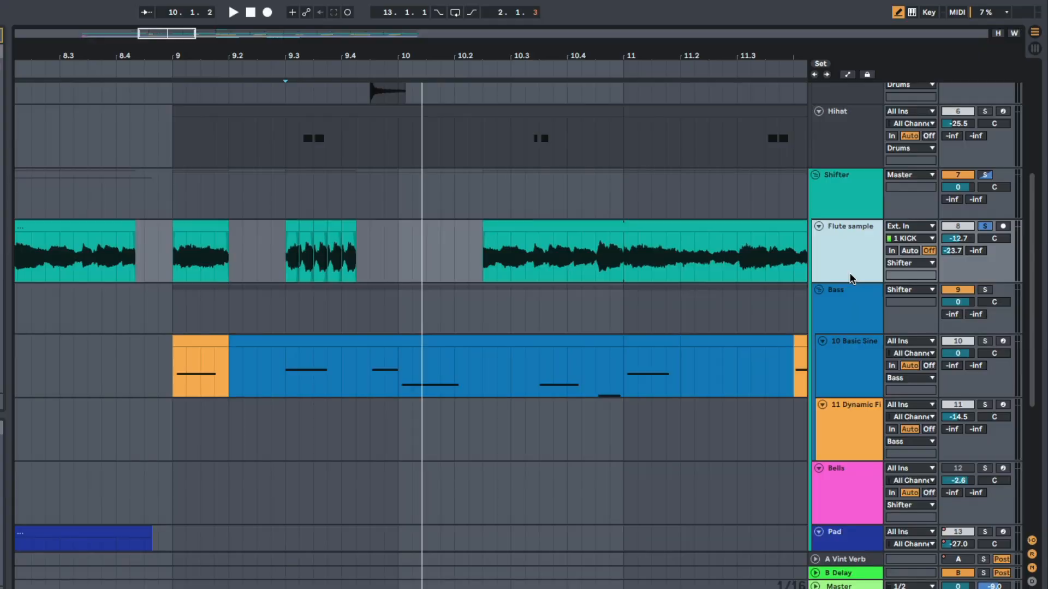
# Step: Insert an audio track below Flute sample, set its input to Resampling and arm it for recording
pyautogui.hotkey('ctrl', 't')
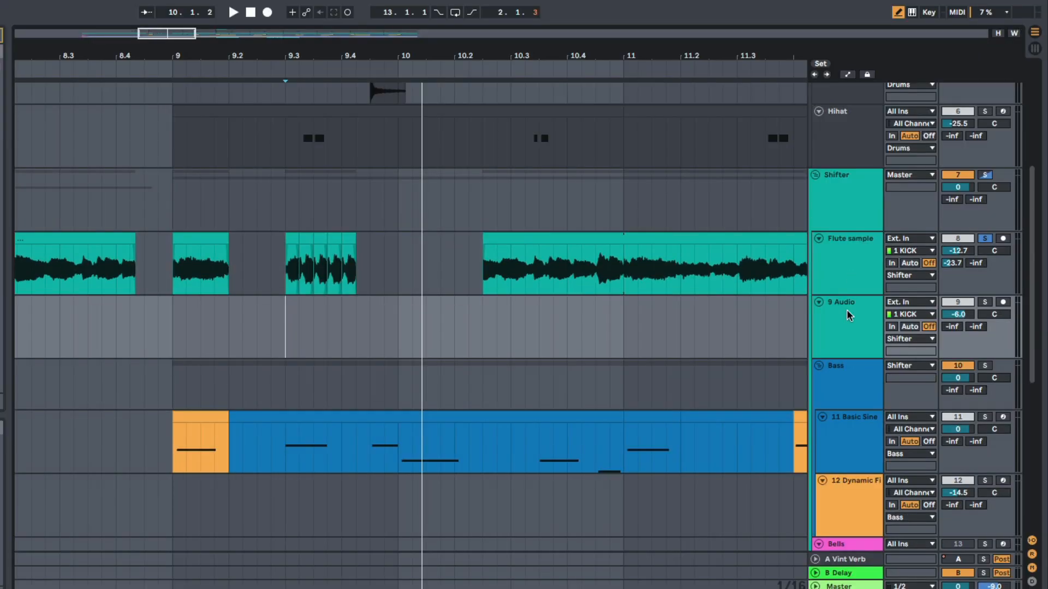
pyautogui.click(932, 302)
pyautogui.click(927, 338)
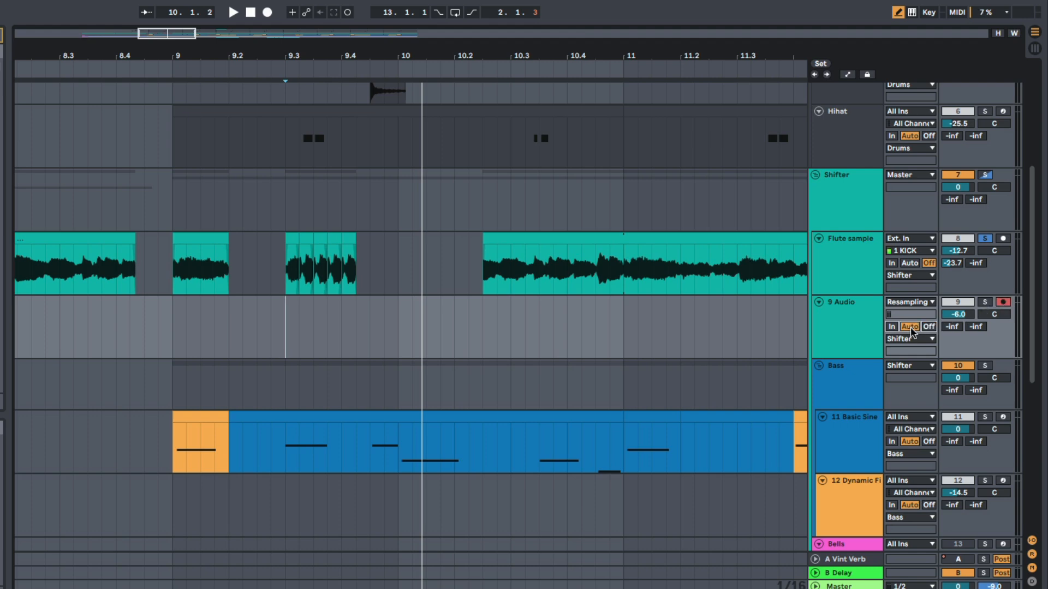
# Step: Record the flute sample onto the 9 Audio track from bar 9 and solo that track
pyautogui.click(178, 289)
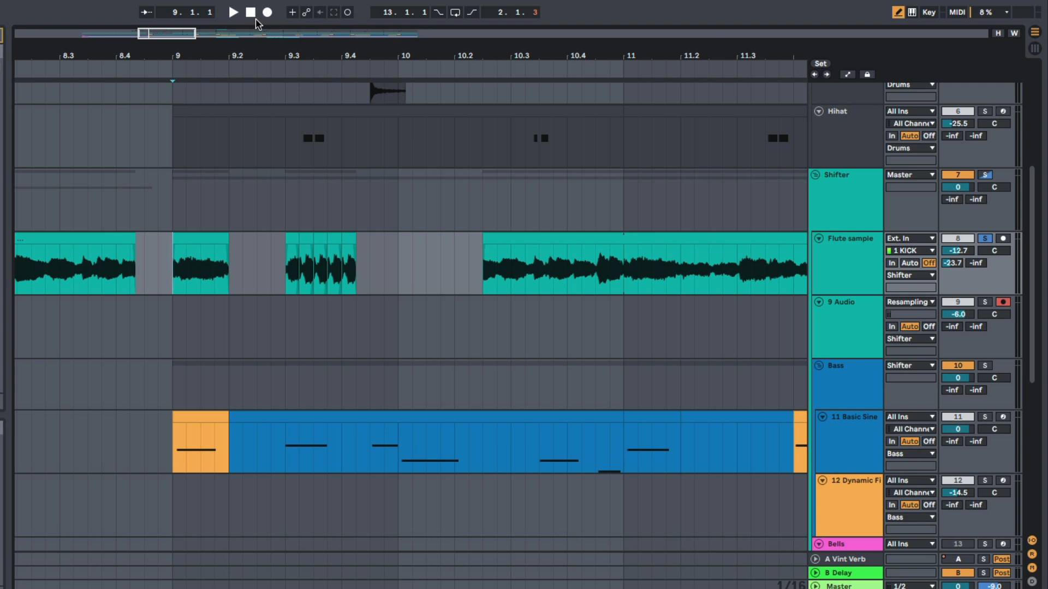
pyautogui.click(267, 13)
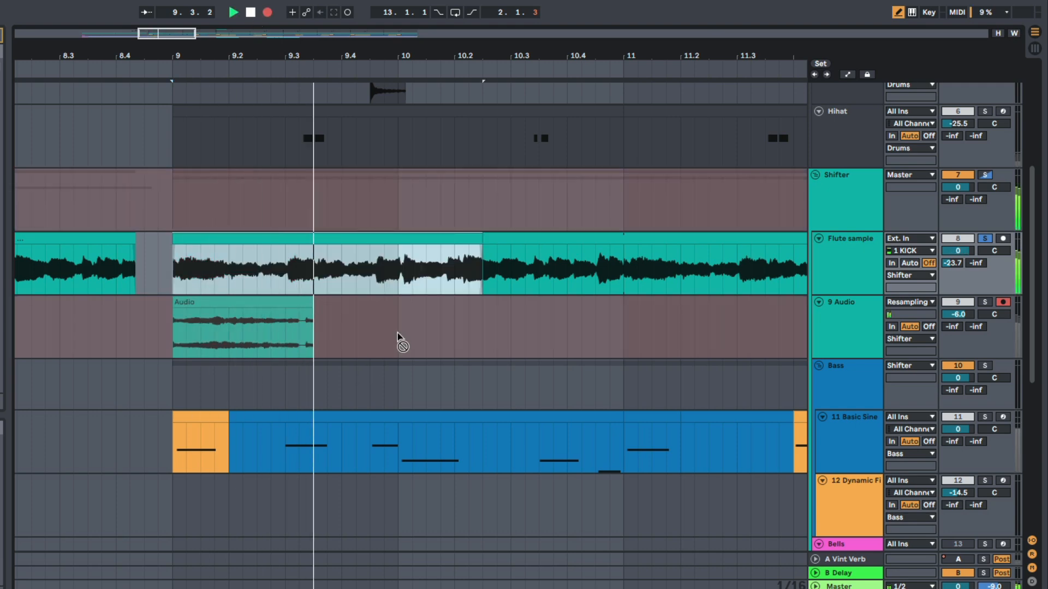
pyautogui.press('space')
pyautogui.click(984, 302)
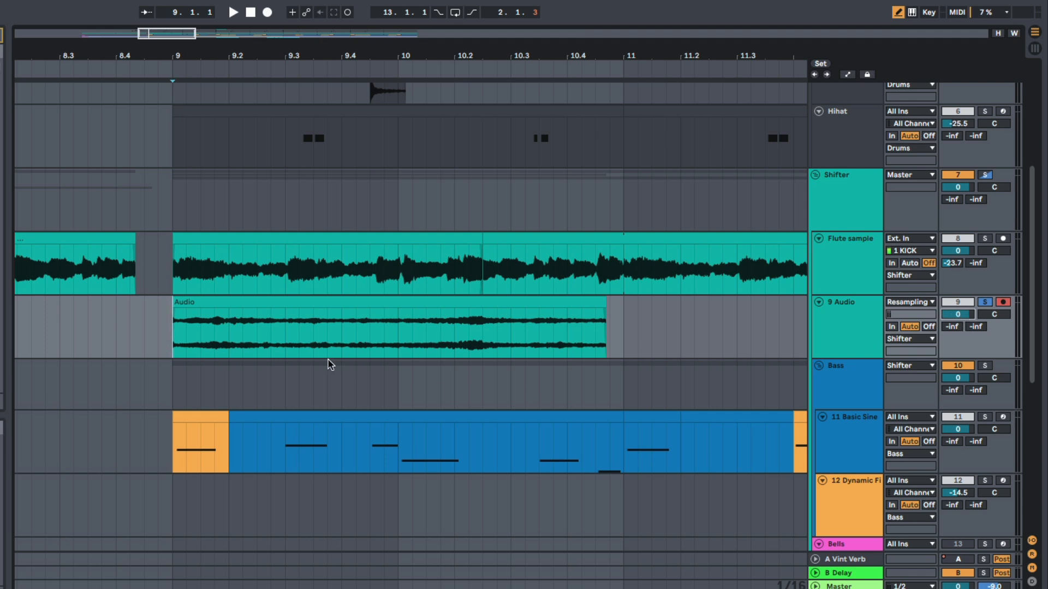
# Step: Play back the recorded flute clip and time-stretch it so it ends at about 10.2
pyautogui.moveTo(165, 343); pyautogui.dragTo(607, 324)
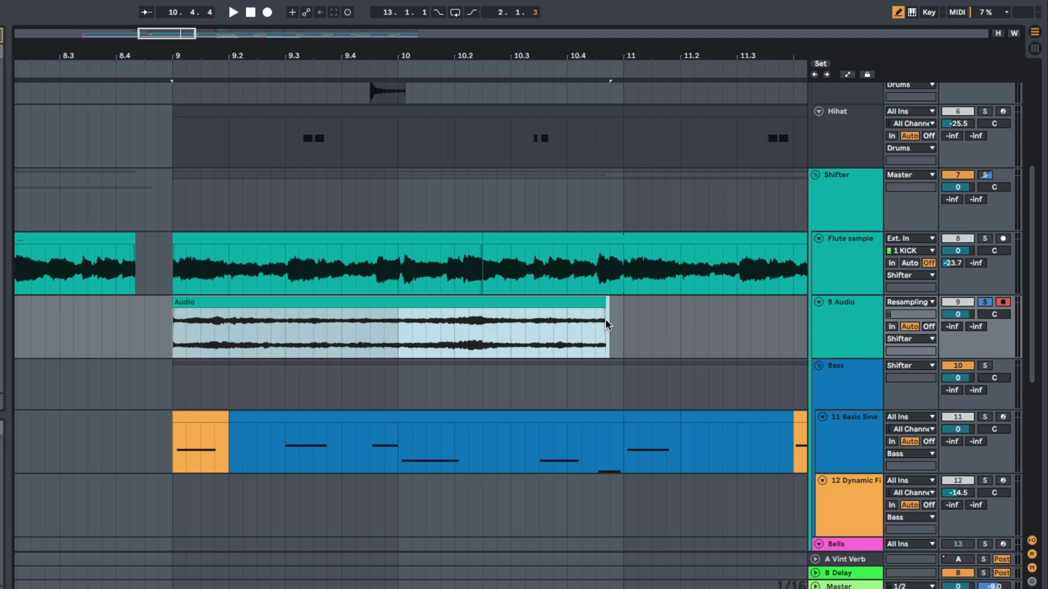
pyautogui.press('space')
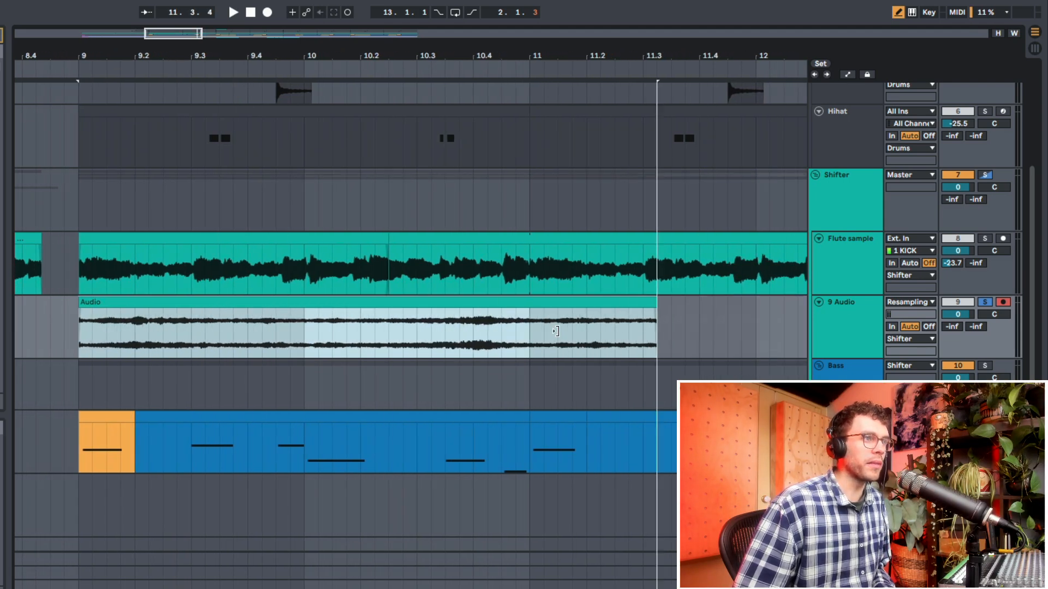
pyautogui.moveTo(556, 331); pyautogui.dragTo(350, 332)
# Step: Delete the part of the stretched flute clip from about 9.1.3 to 9.3.3 and duplicate the short opening slice three times
pyautogui.moveTo(107, 333); pyautogui.dragTo(215, 335)
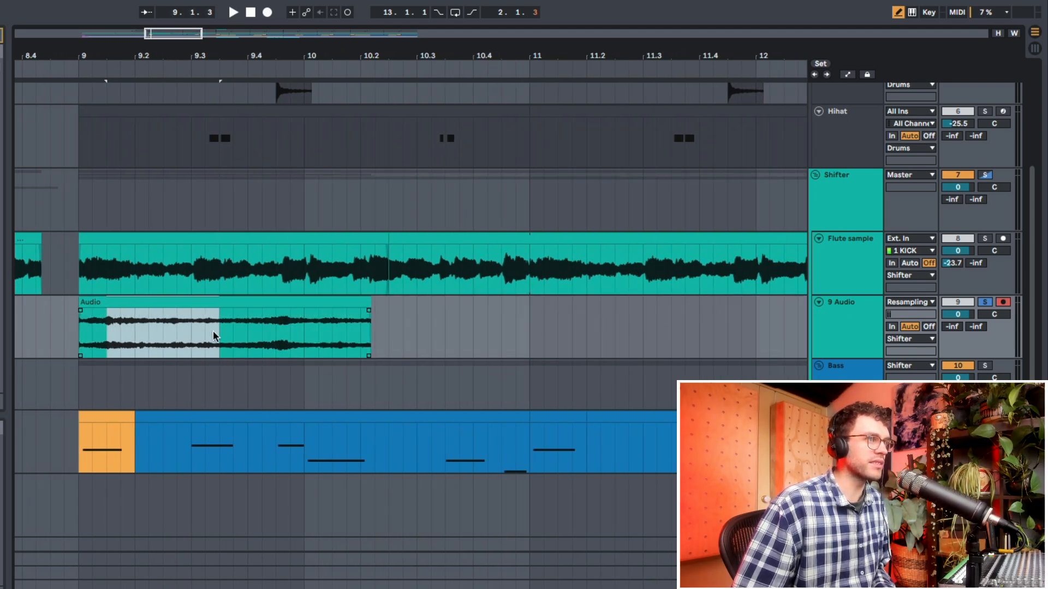
pyautogui.press('Delete')
pyautogui.click(284, 281)
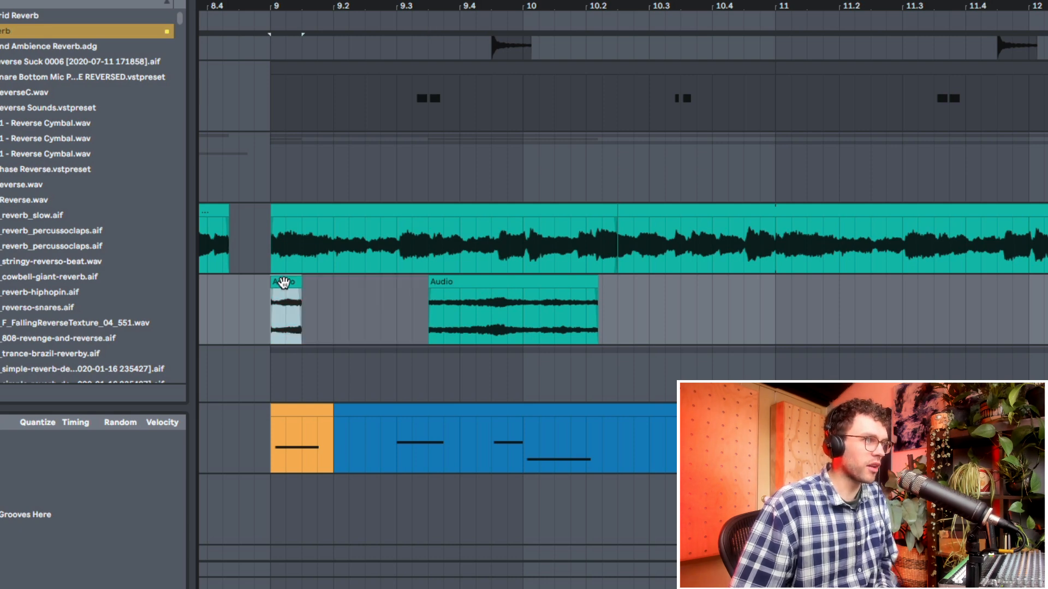
pyautogui.hotkey('ctrl', 'd')
pyautogui.hotkey('ctrl', 'd')
pyautogui.hotkey('ctrl', 'd')
pyautogui.keyDown('shift'); pyautogui.click(424, 332); pyautogui.keyUp('shift')
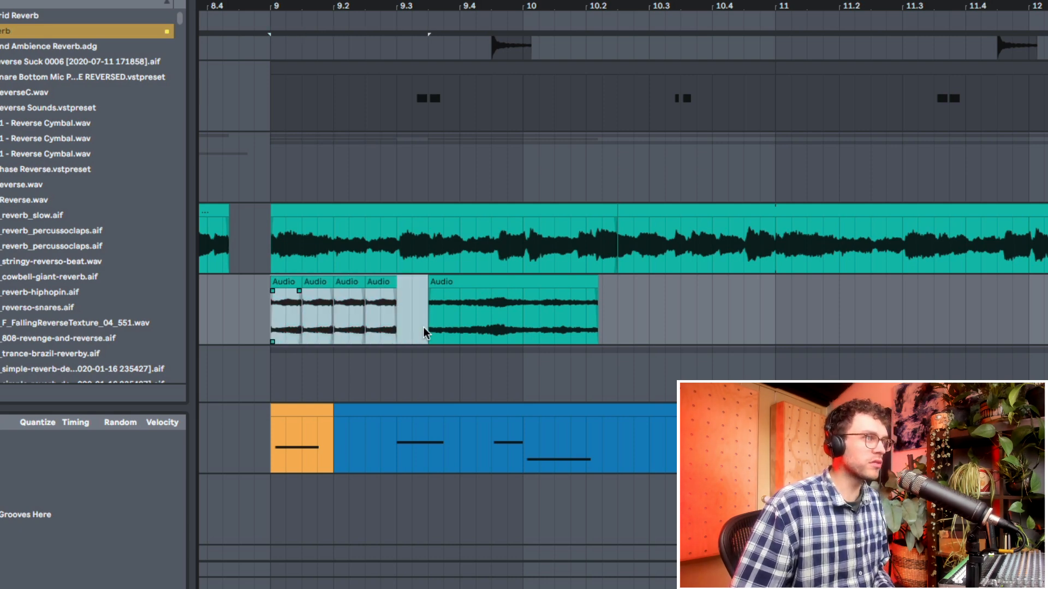
pyautogui.click(396, 340)
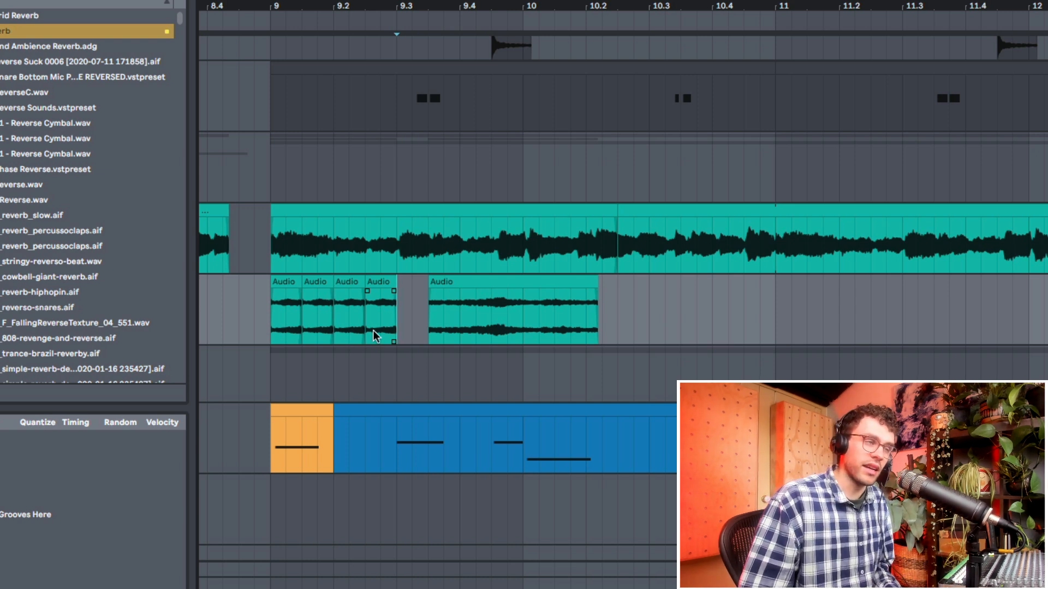
pyautogui.moveTo(256, 244); pyautogui.dragTo(578, 247)
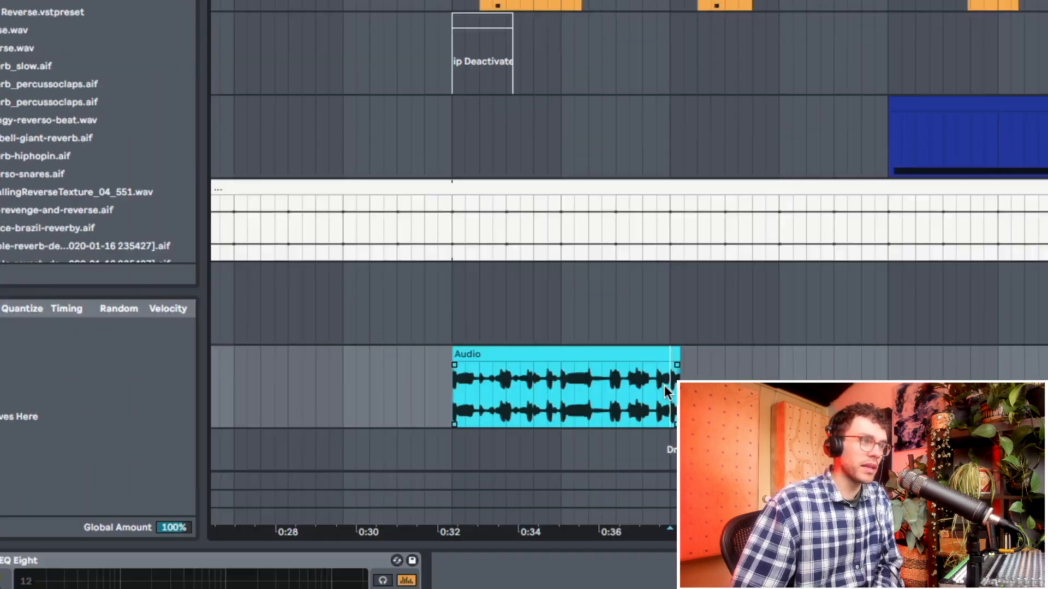
# Step: Trim the 16 Audio clip so it ends at bar 15 and play it from bar 13
pyautogui.press('Delete')
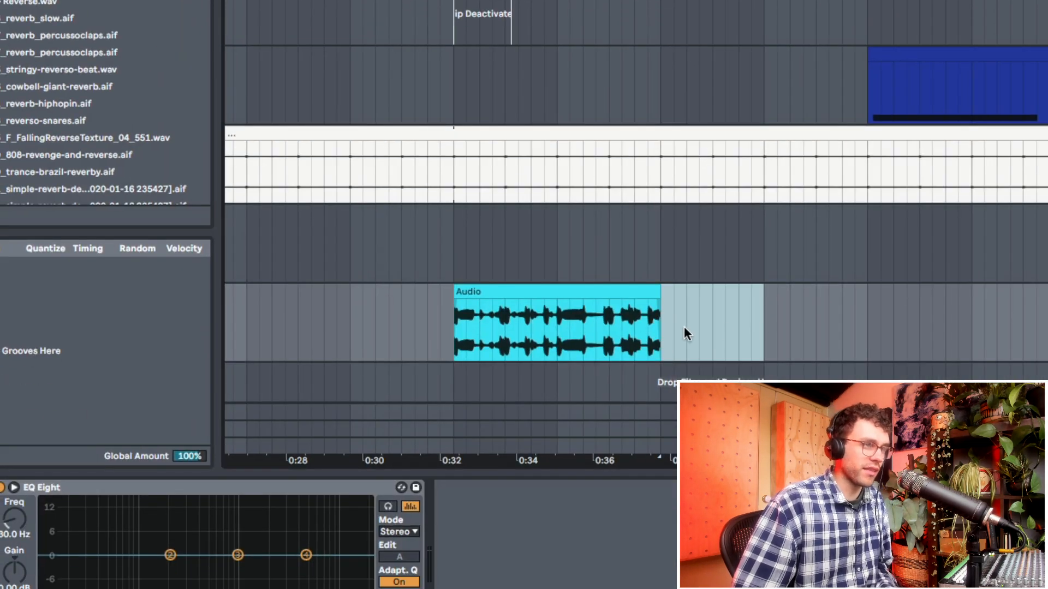
pyautogui.click(633, 292)
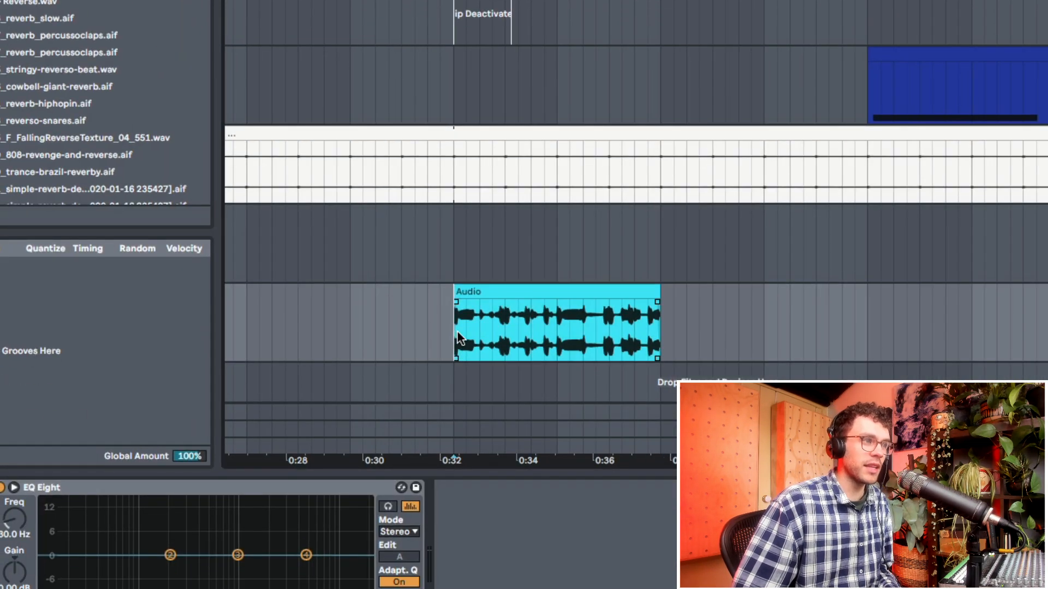
pyautogui.moveTo(454, 332); pyautogui.dragTo(692, 338)
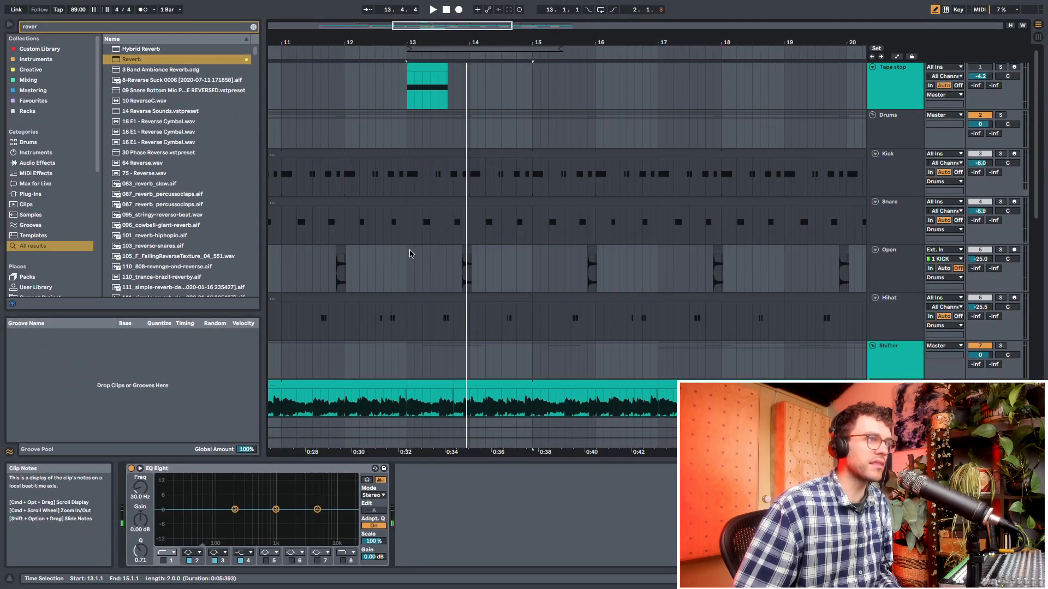
# Step: Add a MIDI track below 16 Audio and load the two-bar recorded clip into Simpler on it
pyautogui.moveTo(410, 253); pyautogui.dragTo(532, 258)
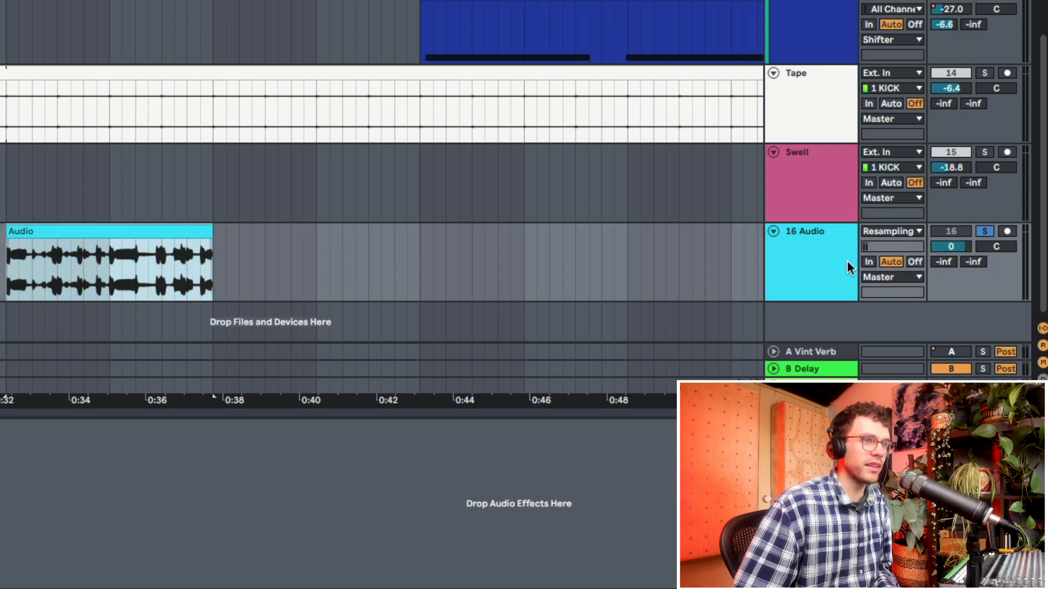
pyautogui.click(821, 263)
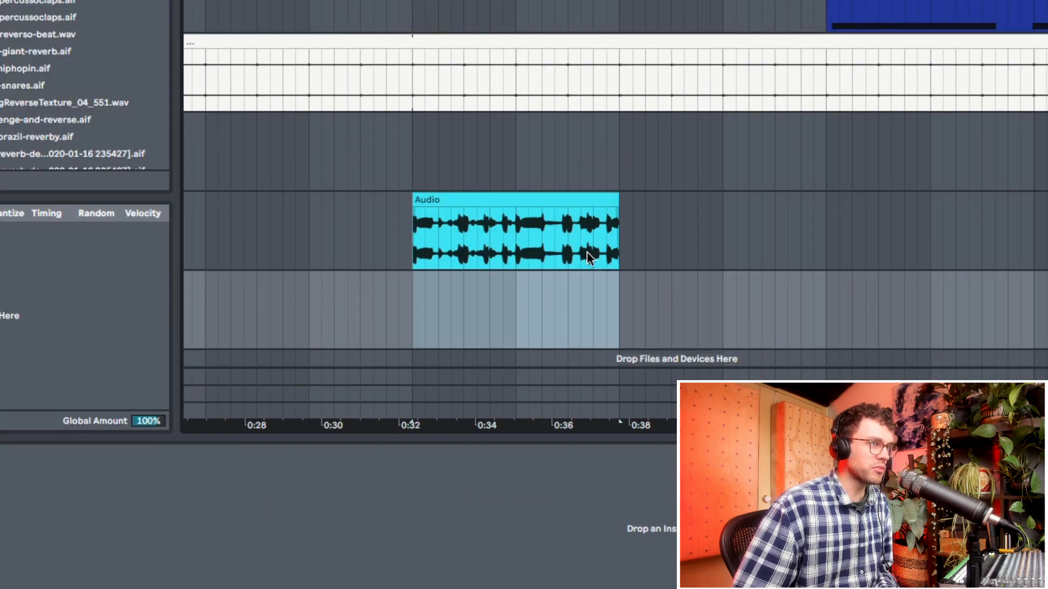
pyautogui.moveTo(478, 197); pyautogui.dragTo(395, 493)
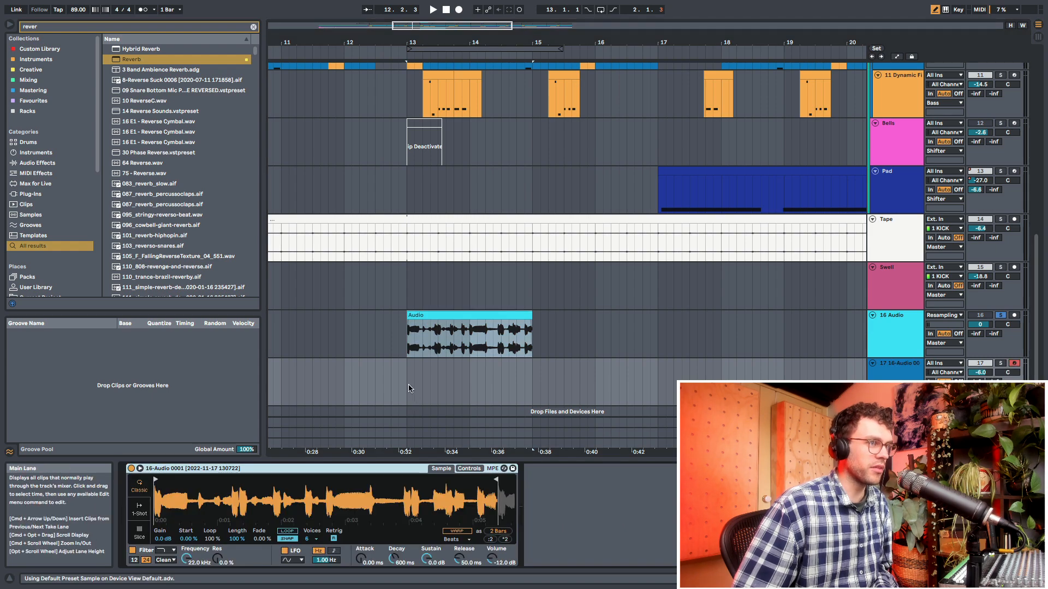
# Step: Insert a one-bar MIDI clip at bar 13 on the new track and draw a one-beat C3 note at its start
pyautogui.moveTo(411, 389); pyautogui.dragTo(473, 389)
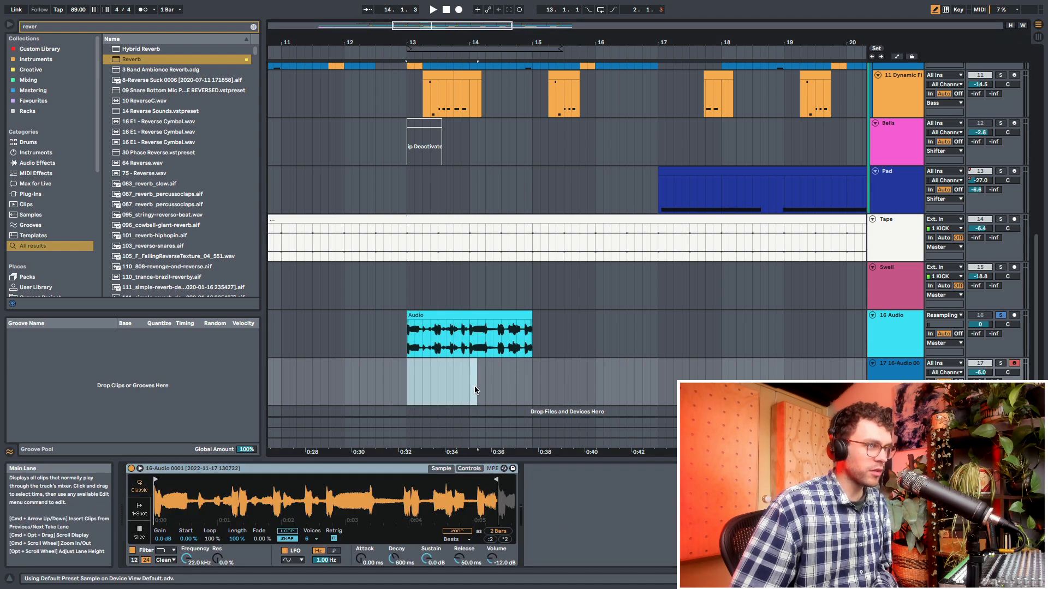
pyautogui.press('super+shift+m')
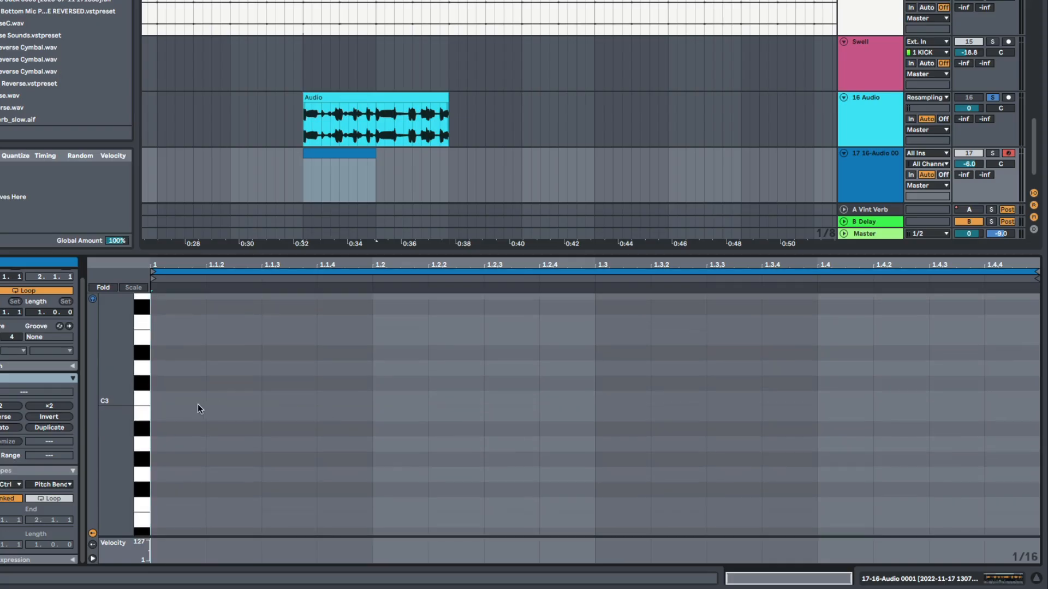
pyautogui.doubleClick(175, 402)
pyautogui.moveTo(174, 402); pyautogui.dragTo(493, 428)
pyautogui.moveTo(493, 427); pyautogui.dragTo(434, 427)
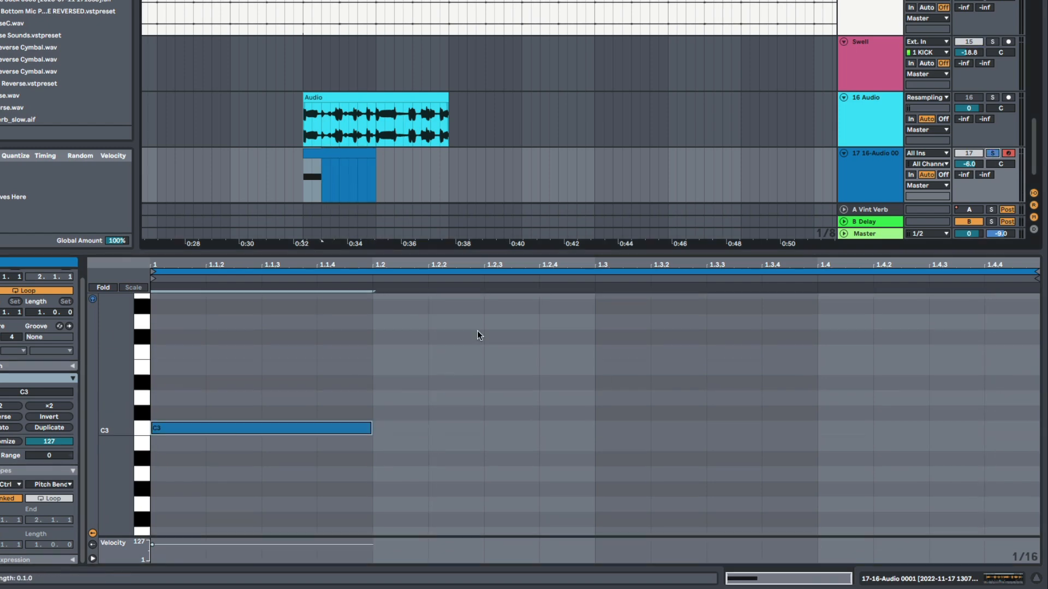
# Step: Shorten the first C3 to half a beat and add F3 at 1.1.3, A#2 at 1.2.3 and a long C3 at 1.3
pyautogui.moveTo(240, 430); pyautogui.dragTo(383, 369)
pyautogui.click(342, 430)
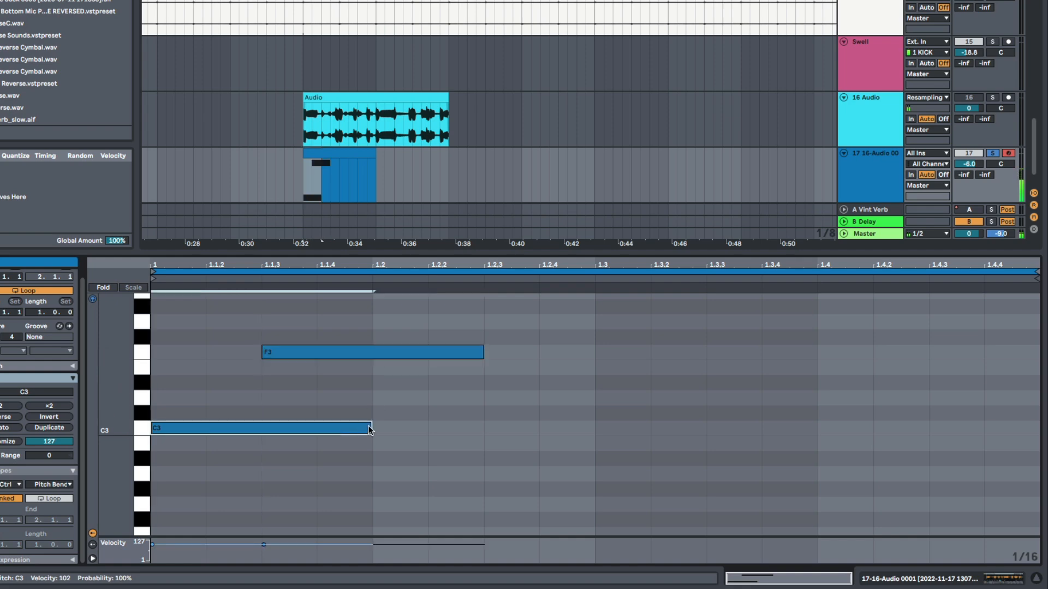
pyautogui.moveTo(370, 428); pyautogui.dragTo(268, 426)
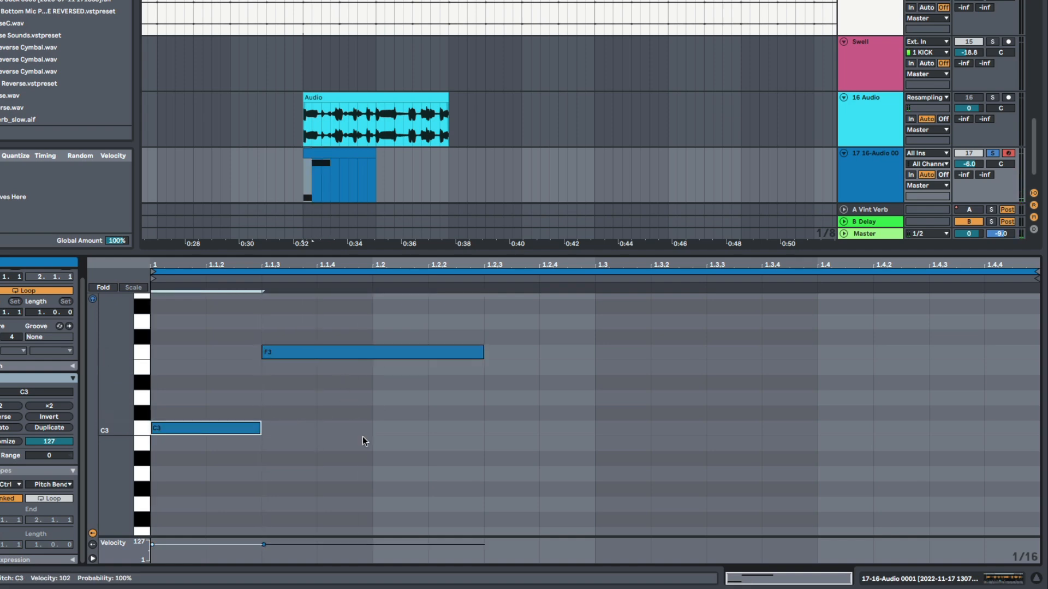
pyautogui.press('space')
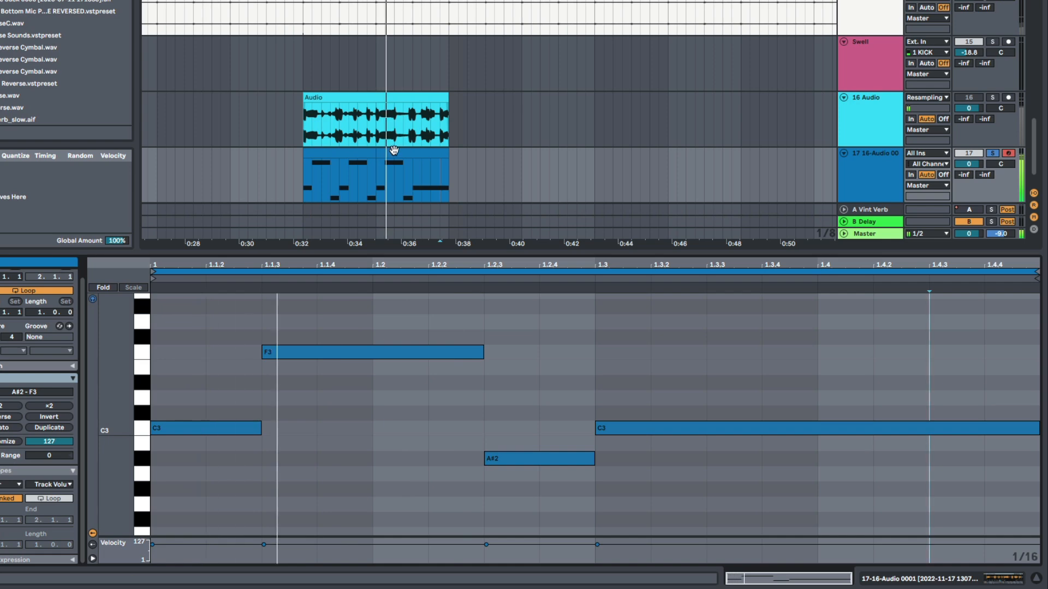
# Step: Duplicate the one-bar MIDI clip to fill bars 13 and 14, and return to the track's Simpler device
pyautogui.click(395, 152)
pyautogui.press('super+d')
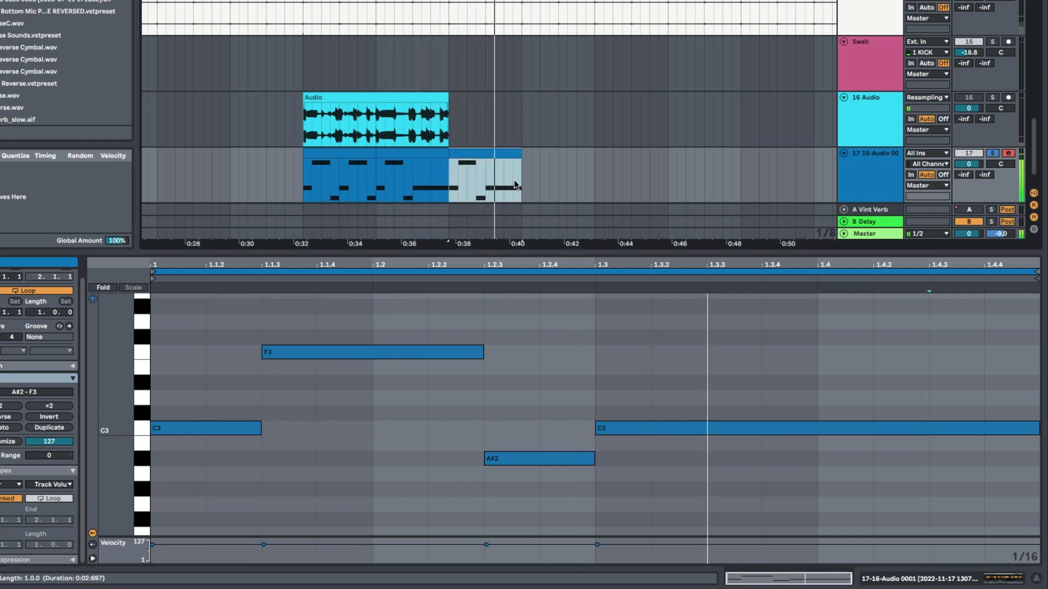
pyautogui.press('super+d')
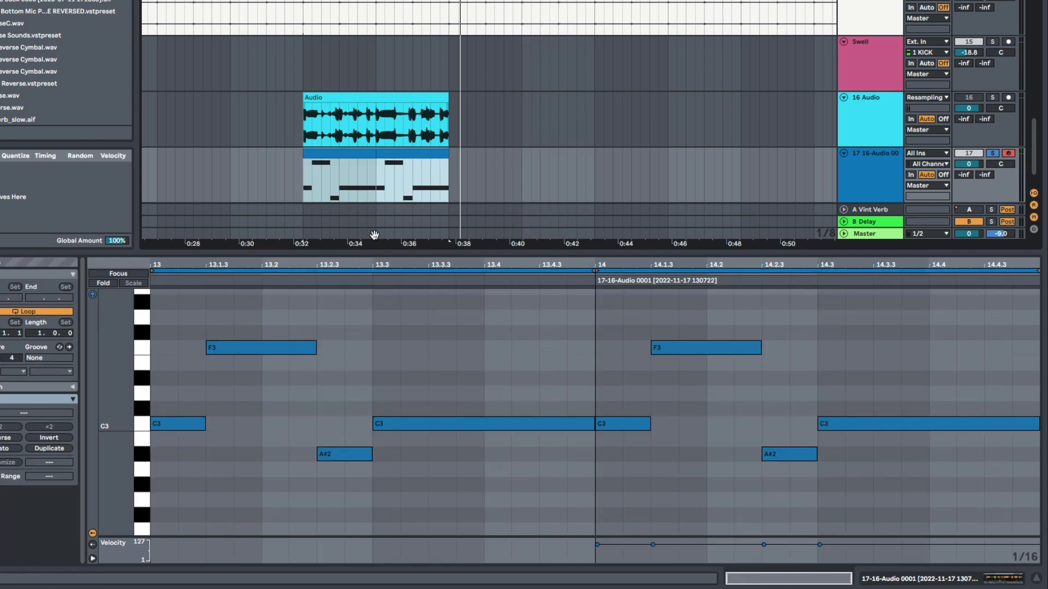
pyautogui.hotkey('shift', 'Tab')
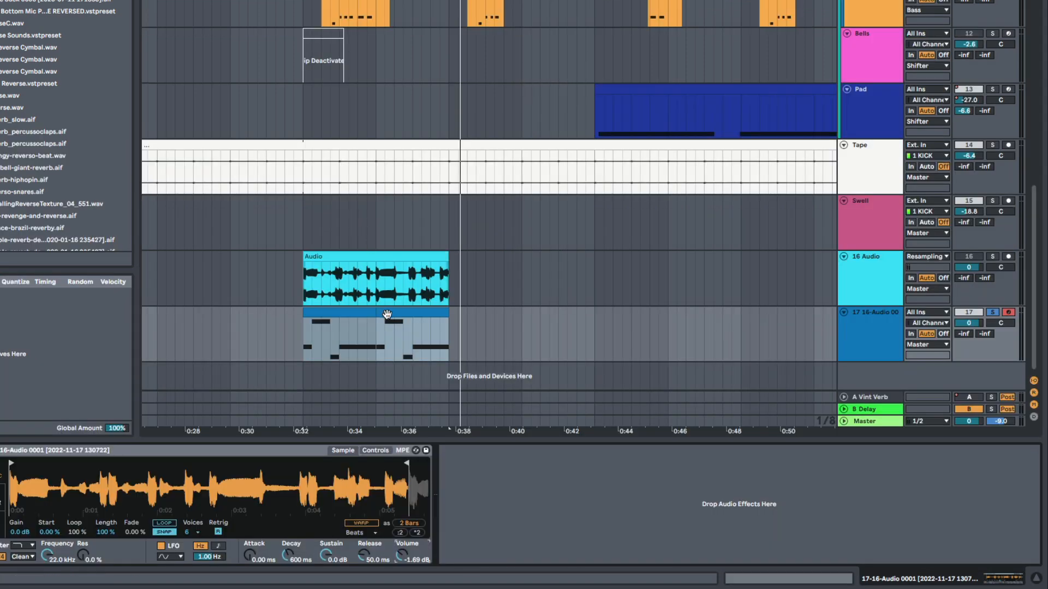
# Step: Stretch the first C3 across the whole bar in place of the other notes, and delete the duplicate MIDI clip at bar 14
pyautogui.doubleClick(355, 312)
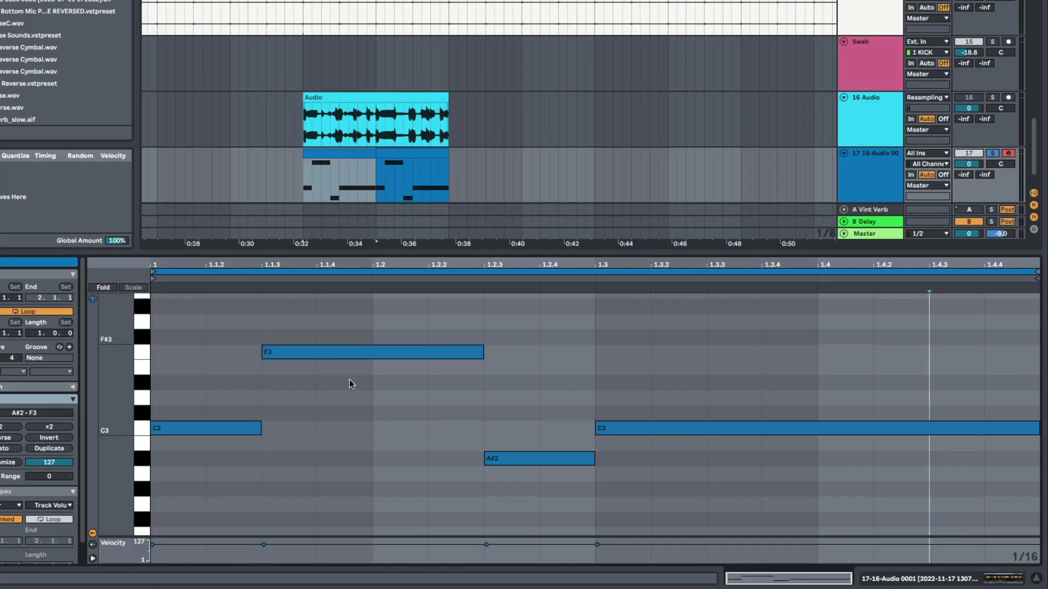
pyautogui.click(244, 426)
pyautogui.moveTo(260, 430); pyautogui.dragTo(1017, 419)
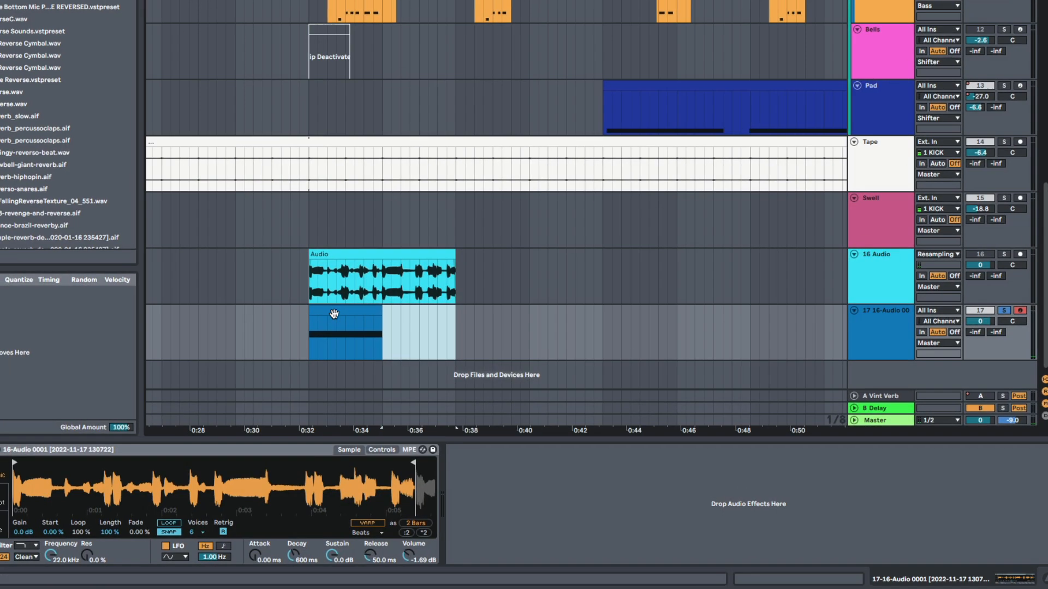
# Step: Convert the Simpler on track 17 to Sampler
pyautogui.click(332, 312)
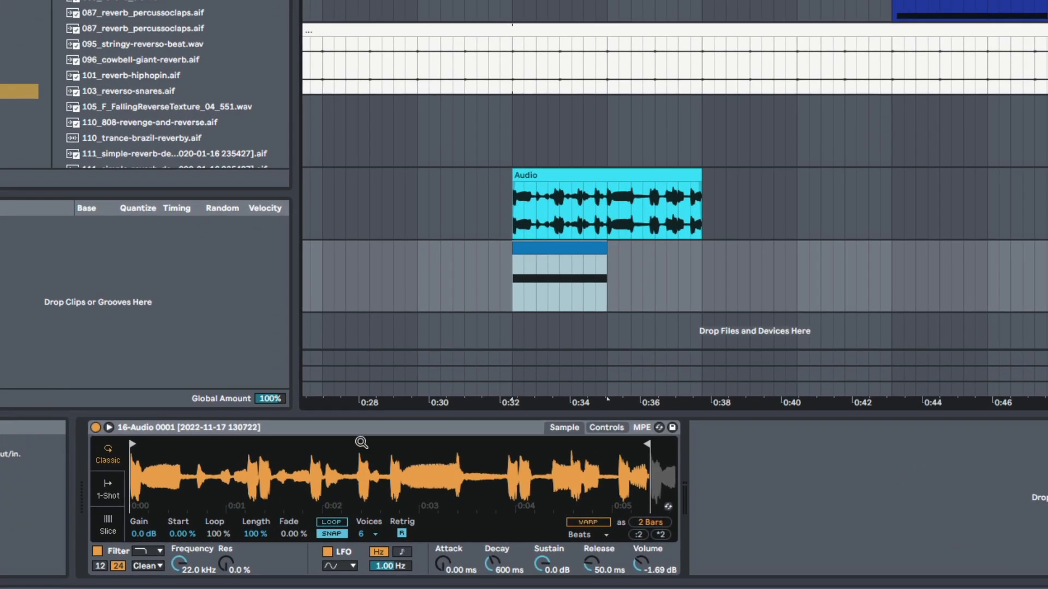
pyautogui.rightClick(360, 428)
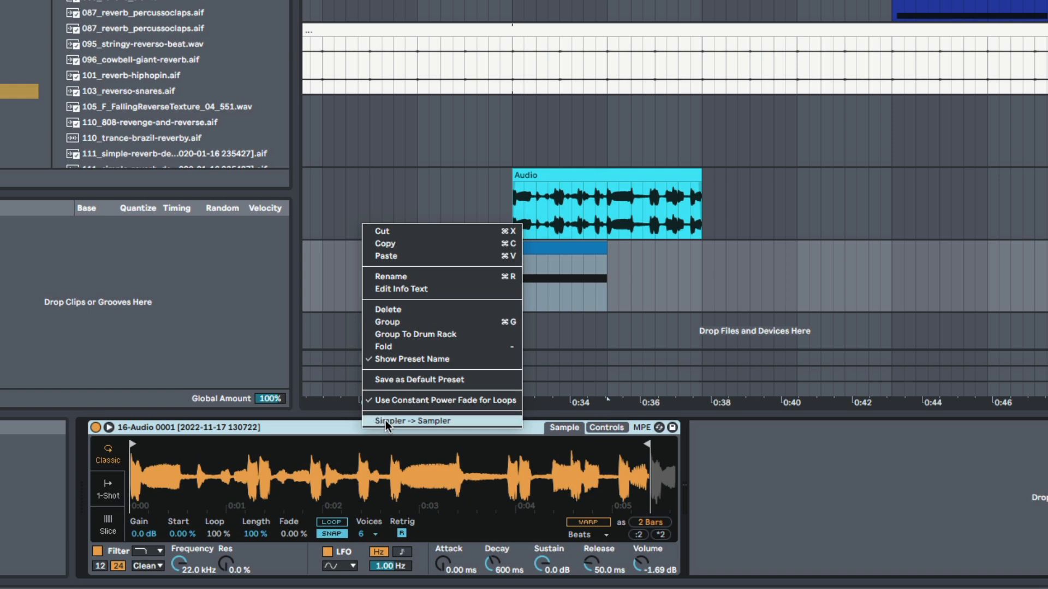
pyautogui.click(385, 420)
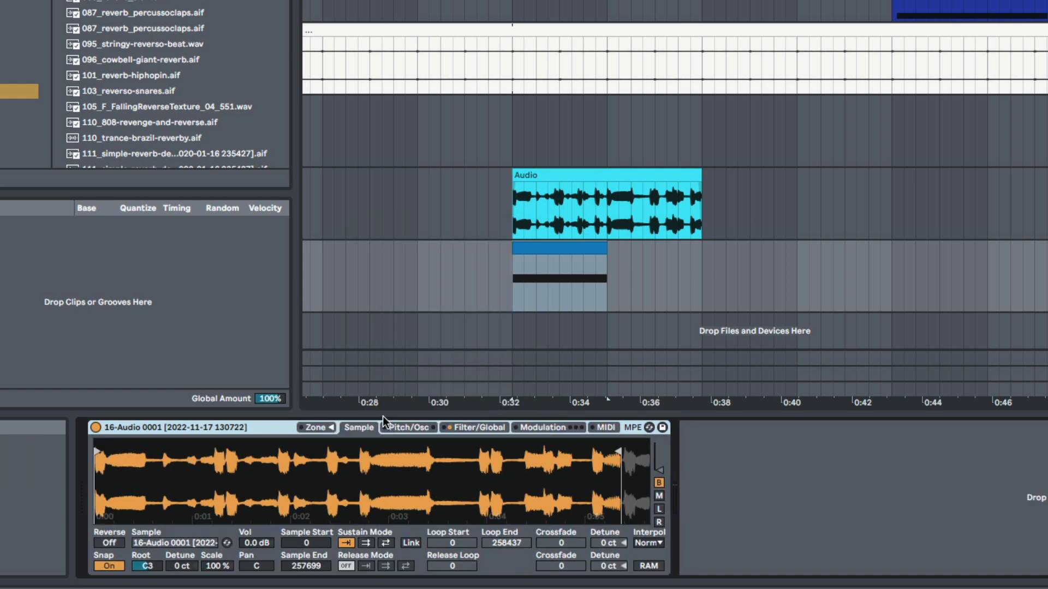
# Step: Open the MIDI clip's envelopes and choose the Sampler's Transpose parameter
pyautogui.doubleClick(573, 252)
pyautogui.scroll(-1, 196, 453)
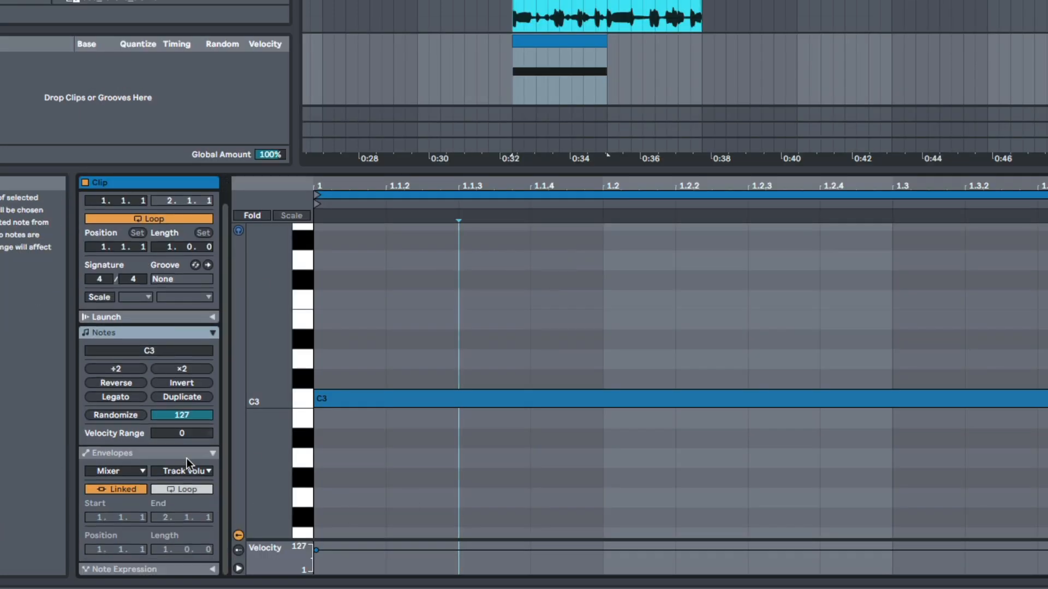
pyautogui.click(136, 455)
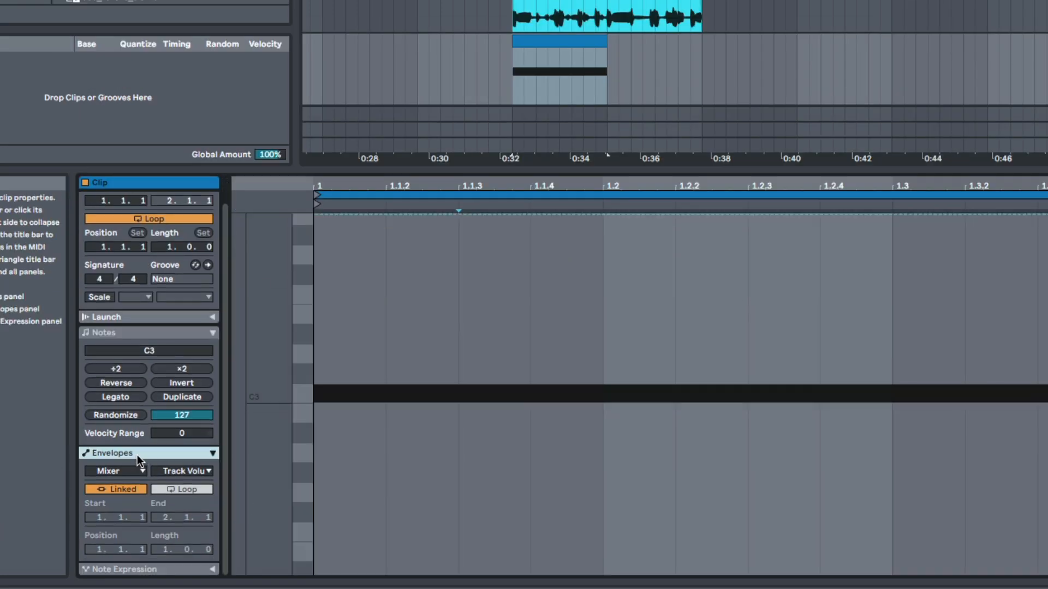
pyautogui.click(128, 468)
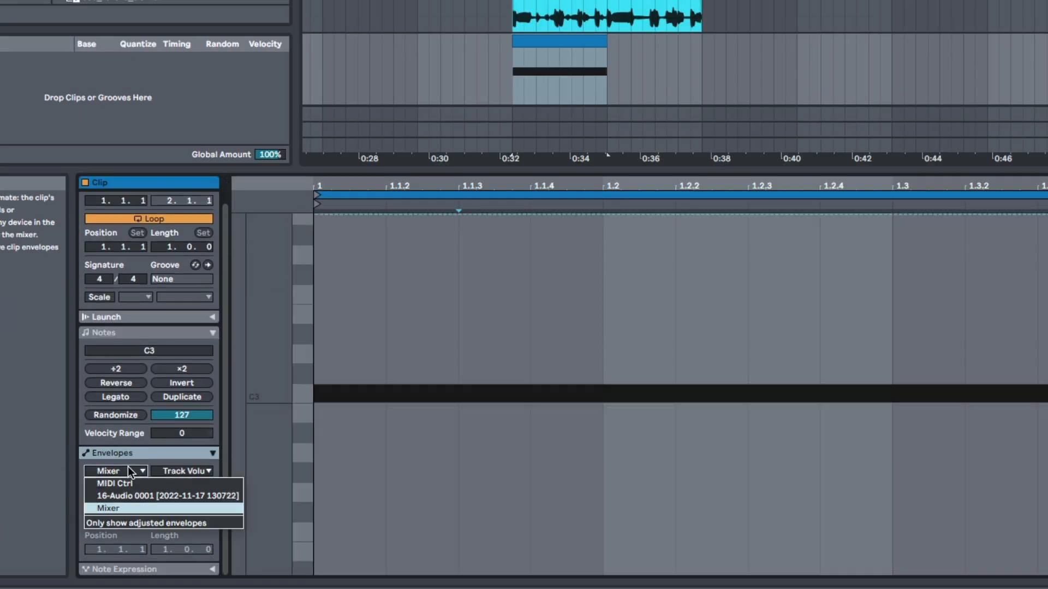
pyautogui.click(126, 495)
pyautogui.click(166, 472)
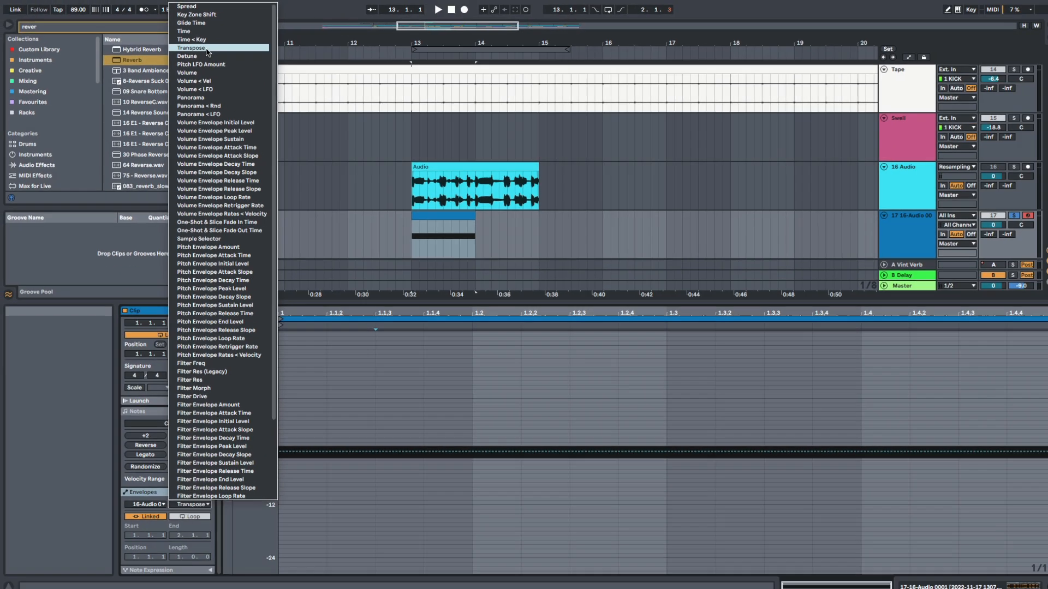
pyautogui.click(333, 93)
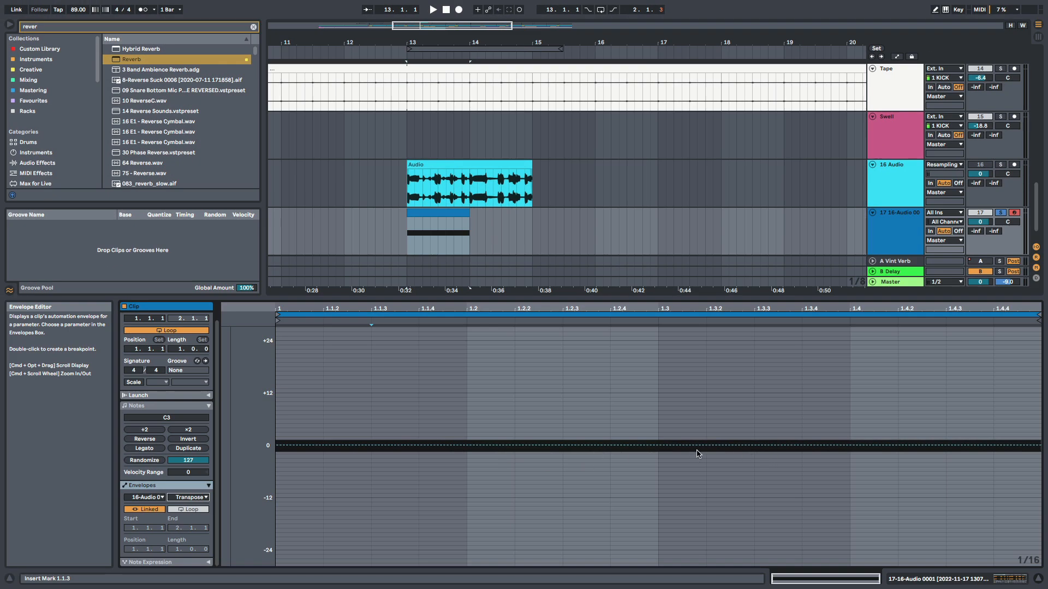
# Step: Draw a Transpose ramp from 0 st at 1.3 down to -48 st at 1.4, and audition the pitch drop
pyautogui.click(660, 445)
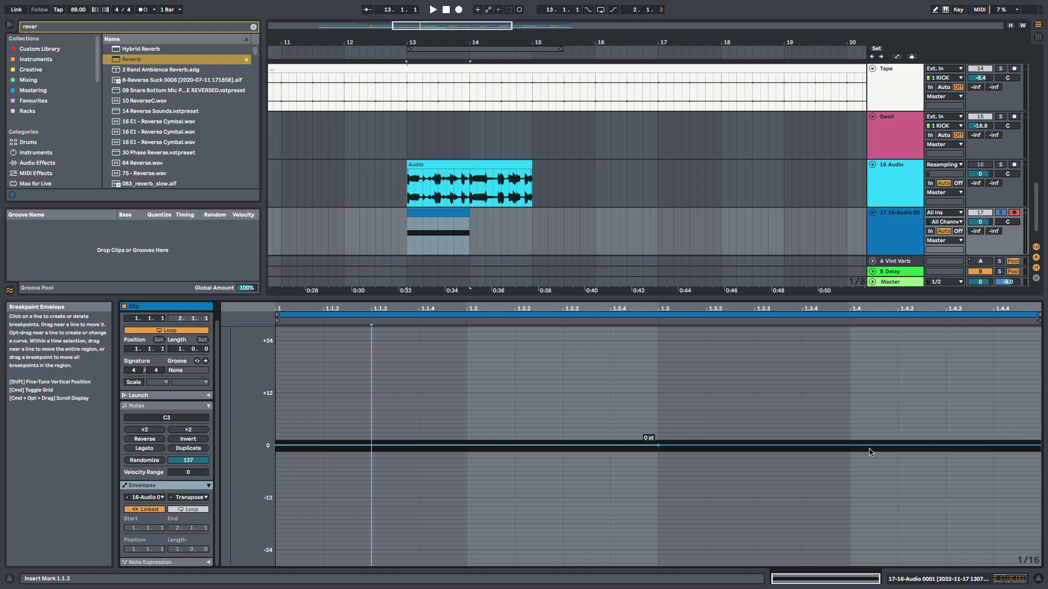
pyautogui.moveTo(851, 447); pyautogui.dragTo(850, 563)
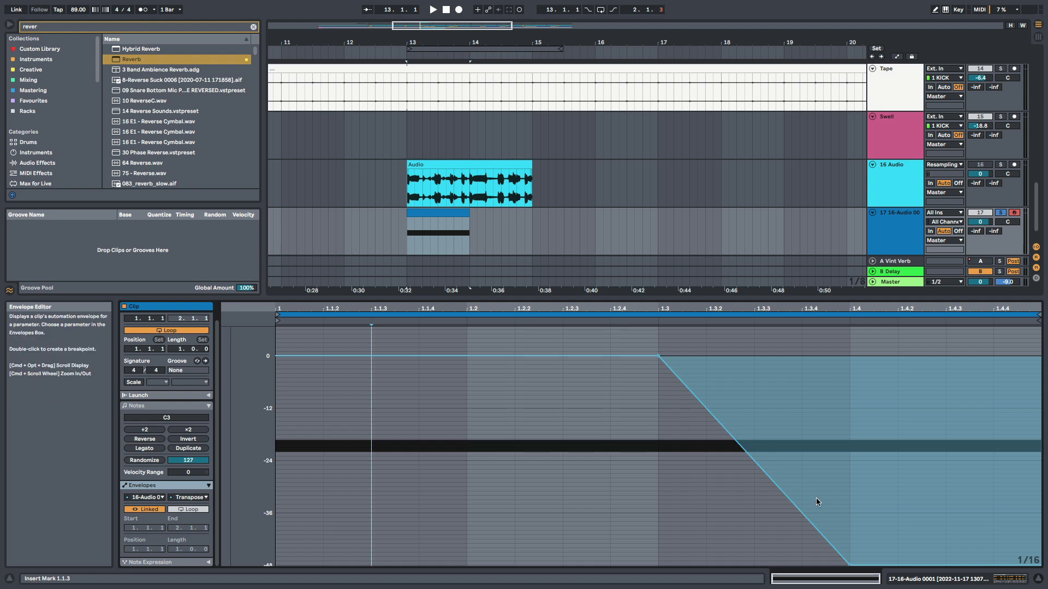
pyautogui.click(849, 564)
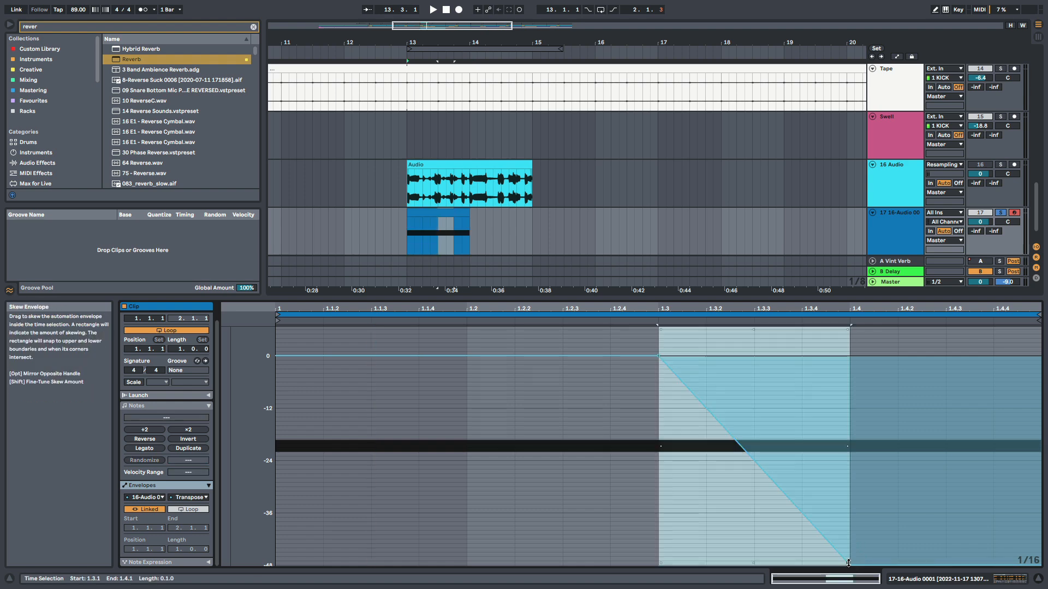
pyautogui.press('space')
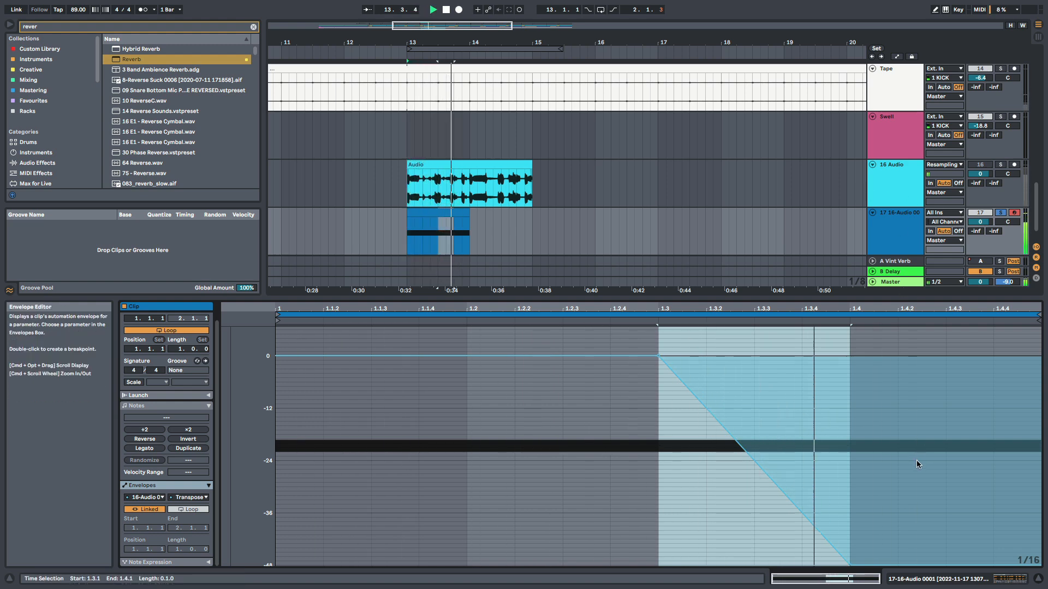
pyautogui.press('space')
pyautogui.moveTo(853, 492); pyautogui.dragTo(1025, 498)
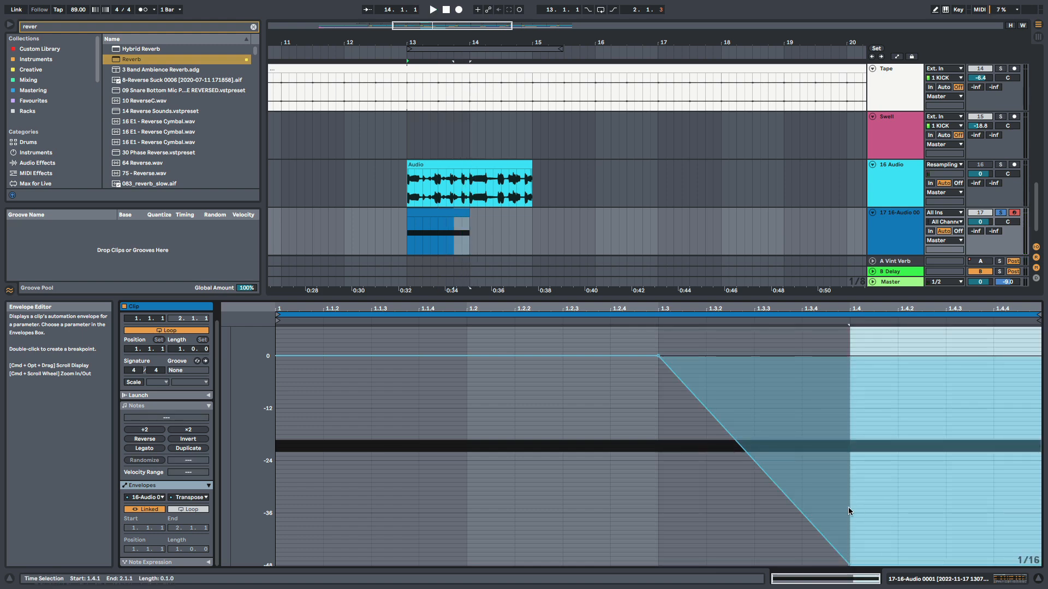
pyautogui.press('space')
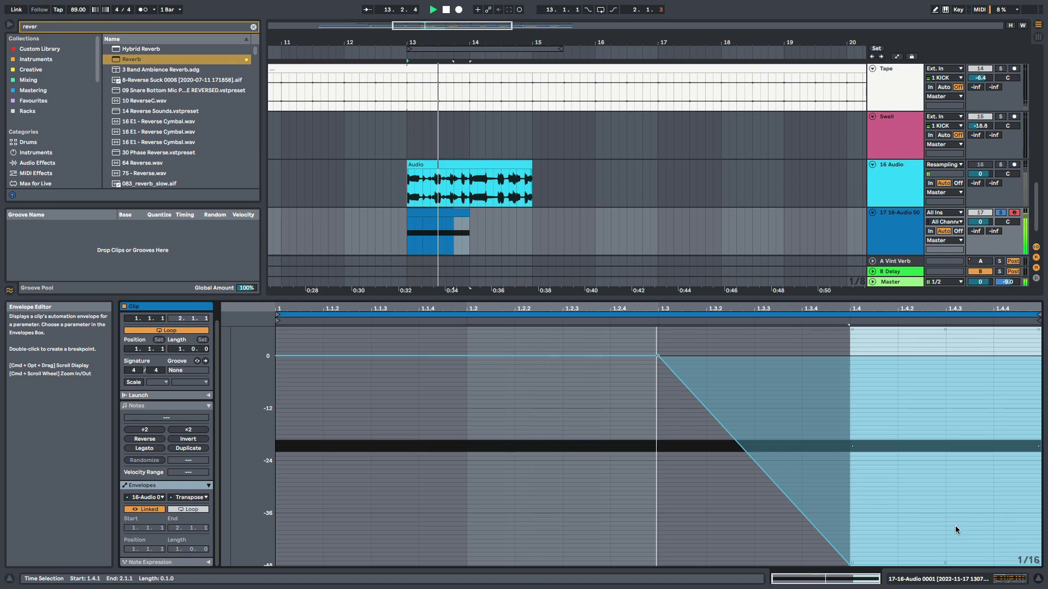
pyautogui.press('space')
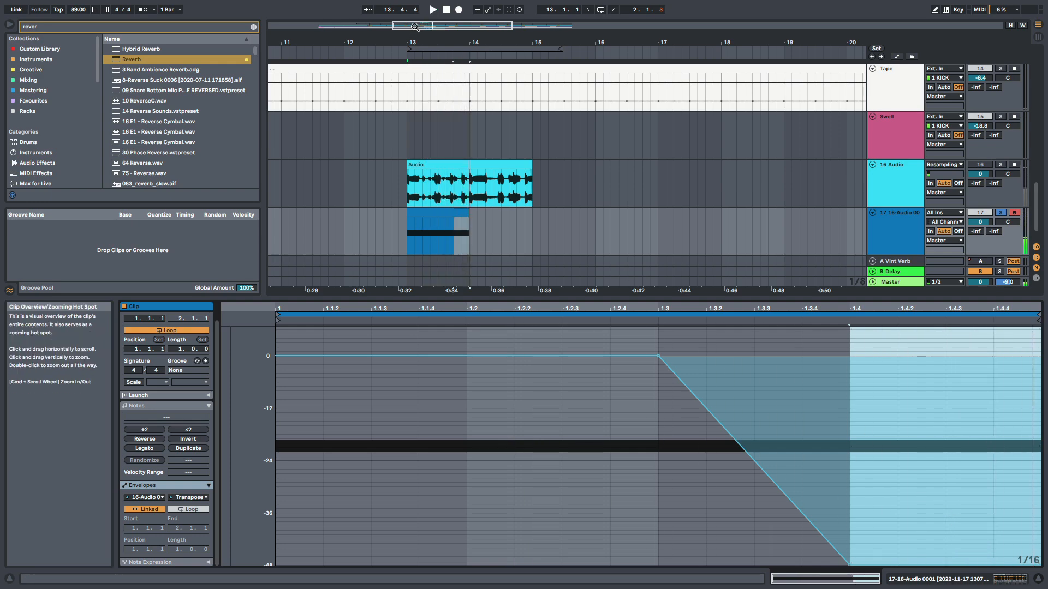
# Step: Trim the end of the MIDI clip to just past 13.3.4, auditioning the cut-off
pyautogui.moveTo(438, 43); pyautogui.dragTo(539, 99)
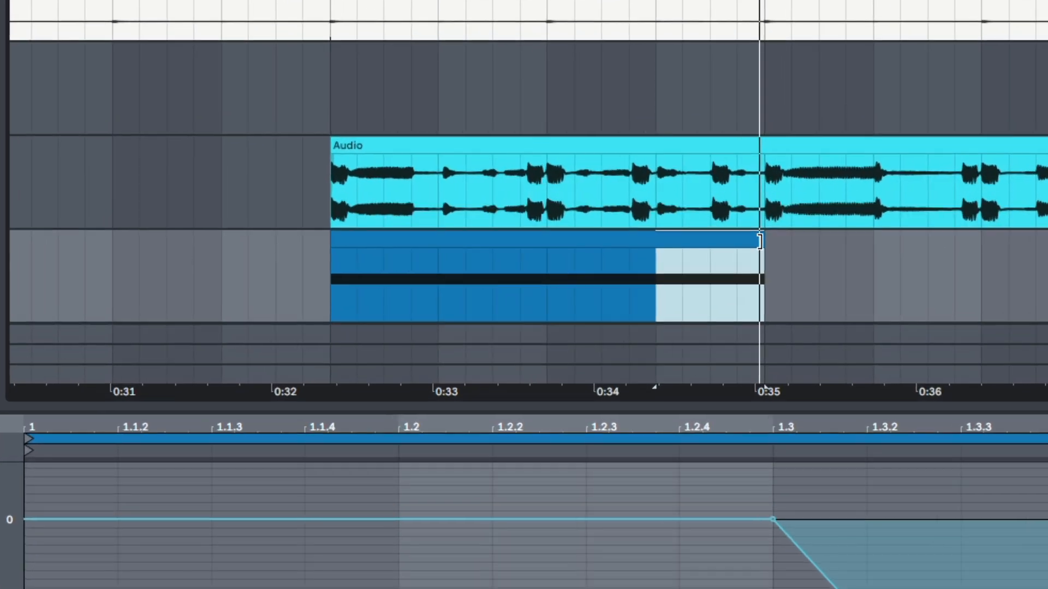
pyautogui.click(670, 218)
pyautogui.moveTo(760, 240); pyautogui.dragTo(644, 255)
pyautogui.press('space')
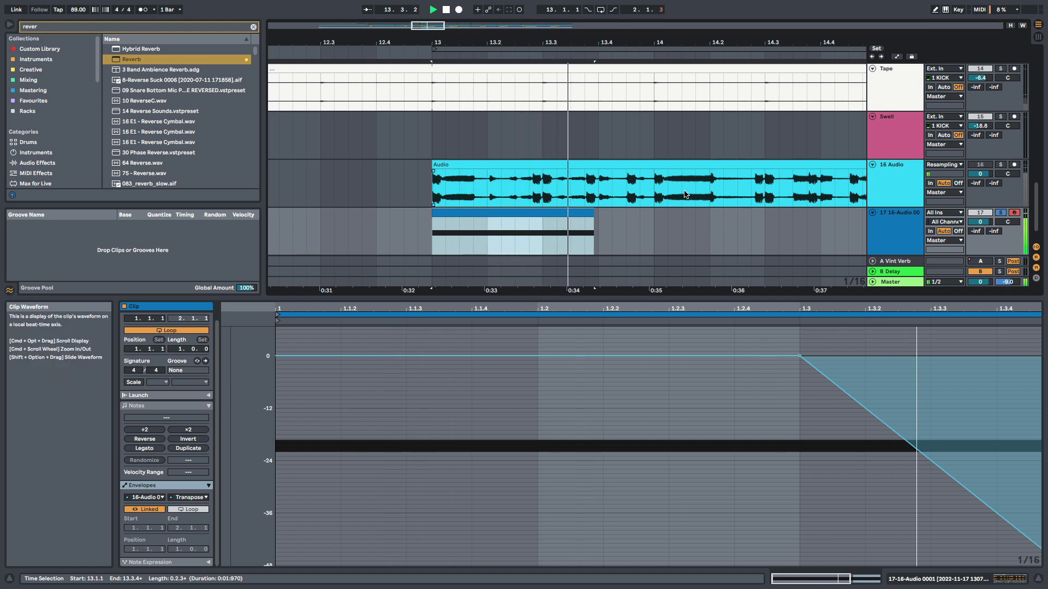
pyautogui.press('space')
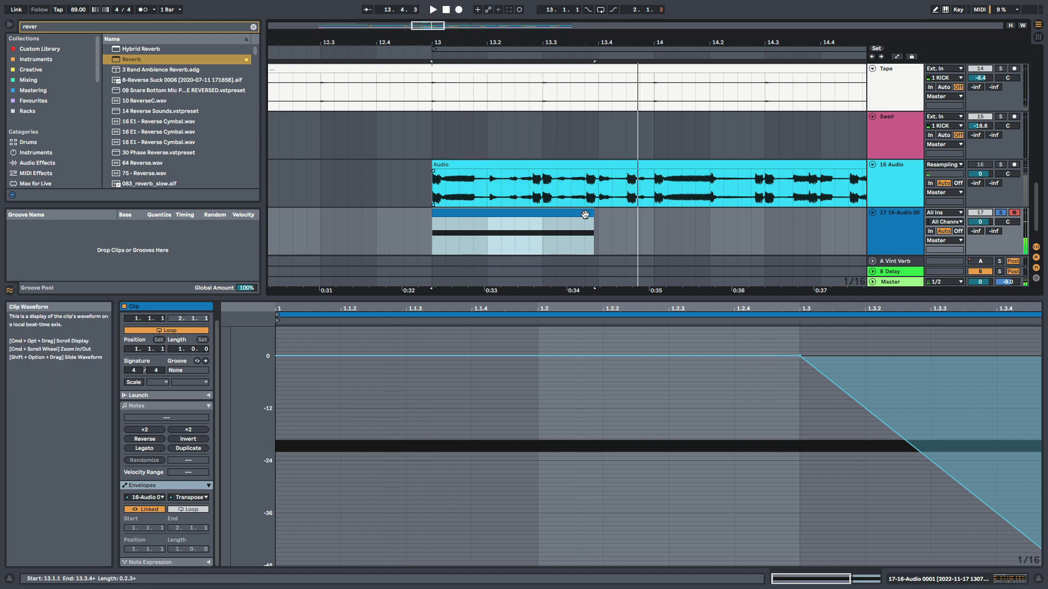
pyautogui.moveTo(594, 214); pyautogui.dragTo(587, 214)
pyautogui.press('space')
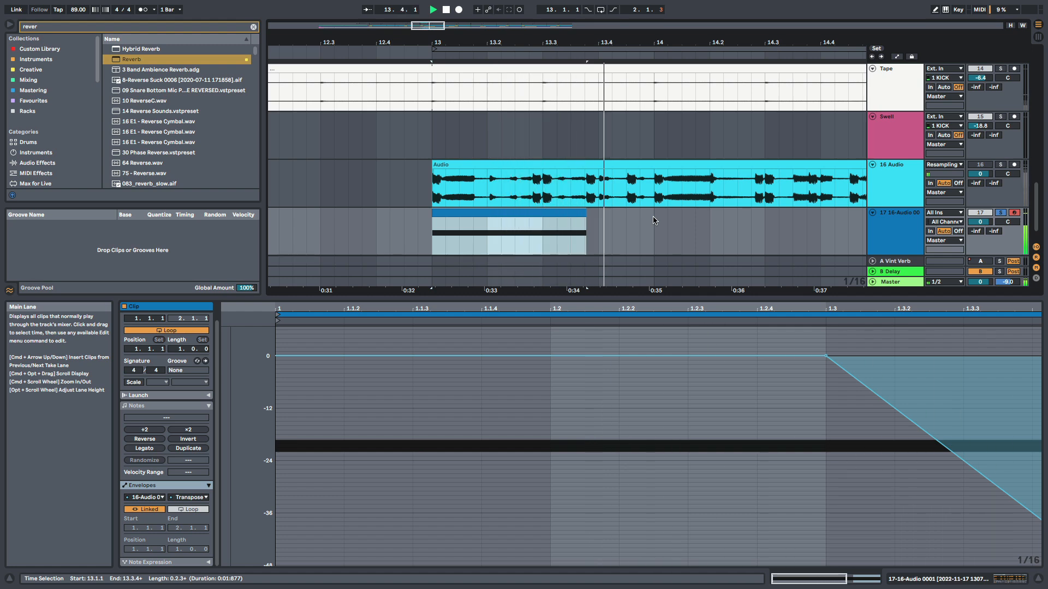
pyautogui.press('space')
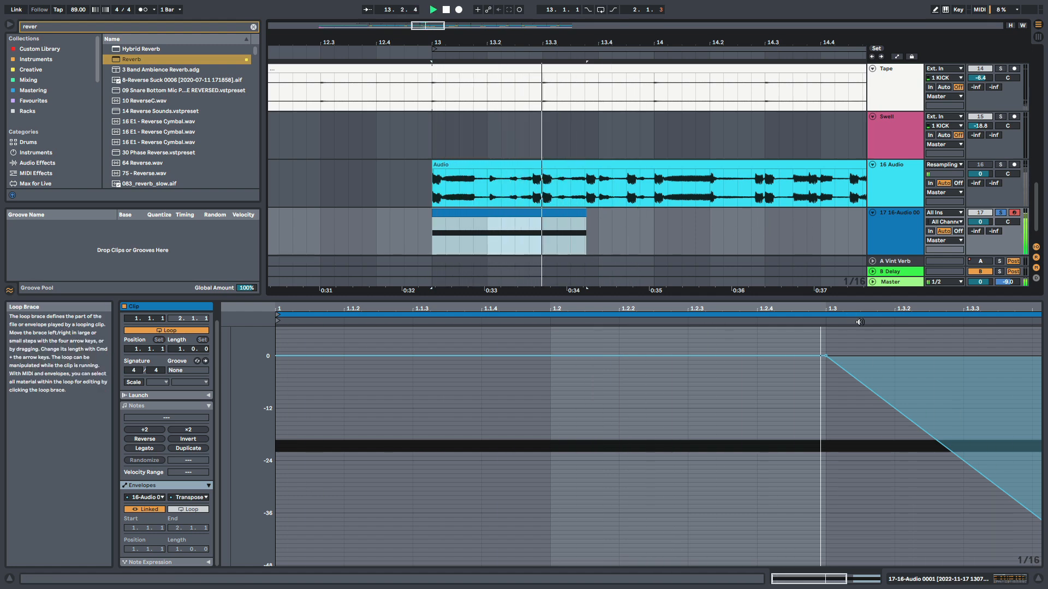
pyautogui.press('space')
# Step: Bend the Transpose ramp into a curve that falls faster at its start, and play it
pyautogui.moveTo(936, 440); pyautogui.dragTo(937, 394)
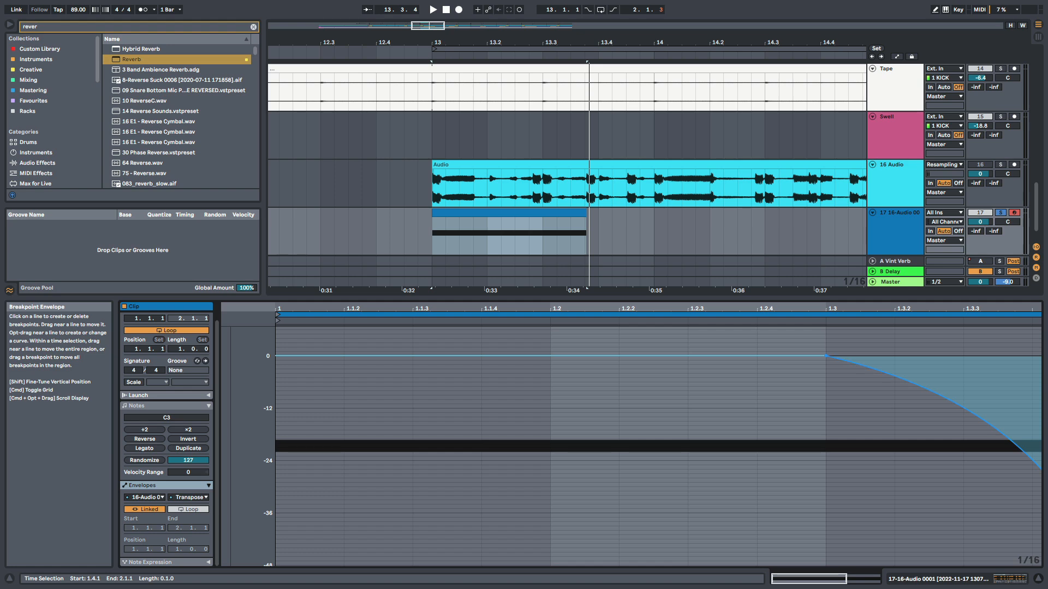
pyautogui.press('super+z')
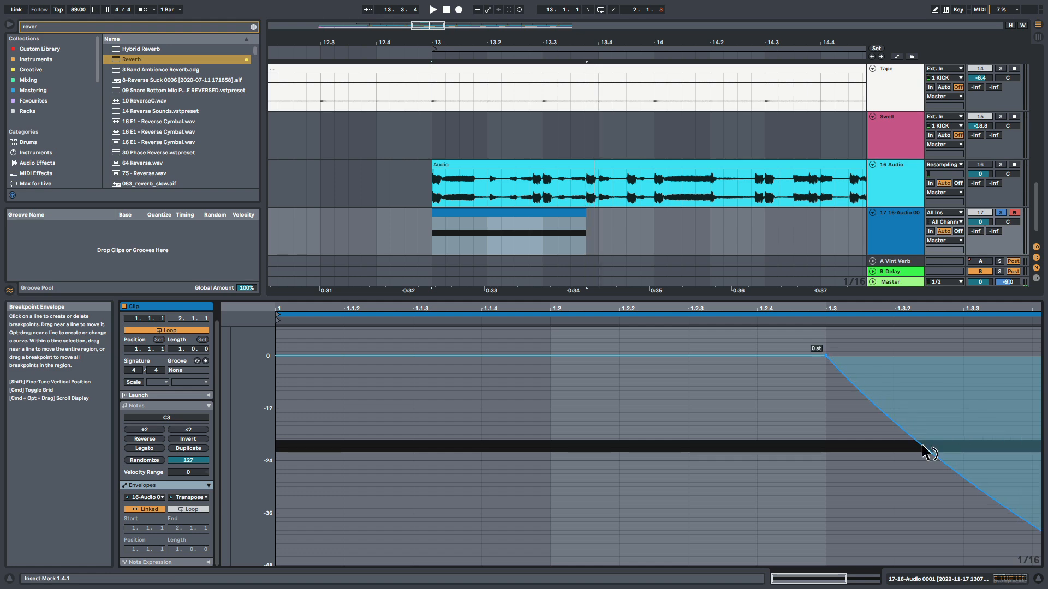
pyautogui.press('space')
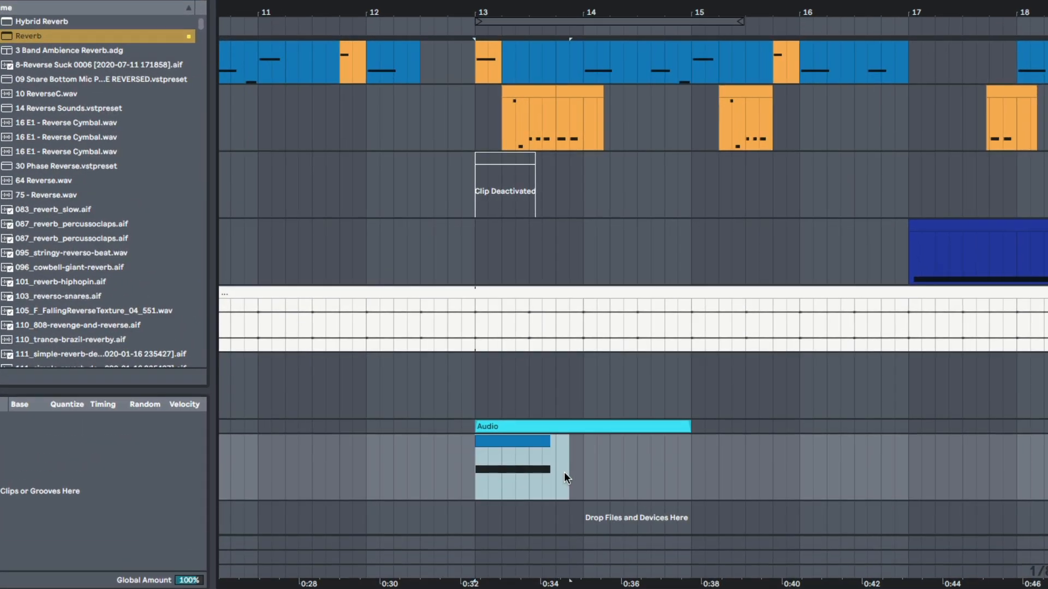
# Step: Deactivate the material from 13.1 to 13.4 on the drum, instrument and Tape tracks so that span holds only the Sampler clip
pyautogui.scroll(10, 544, 473)
pyautogui.scroll(-10, 523, 303)
pyautogui.scroll(15, 516, 339)
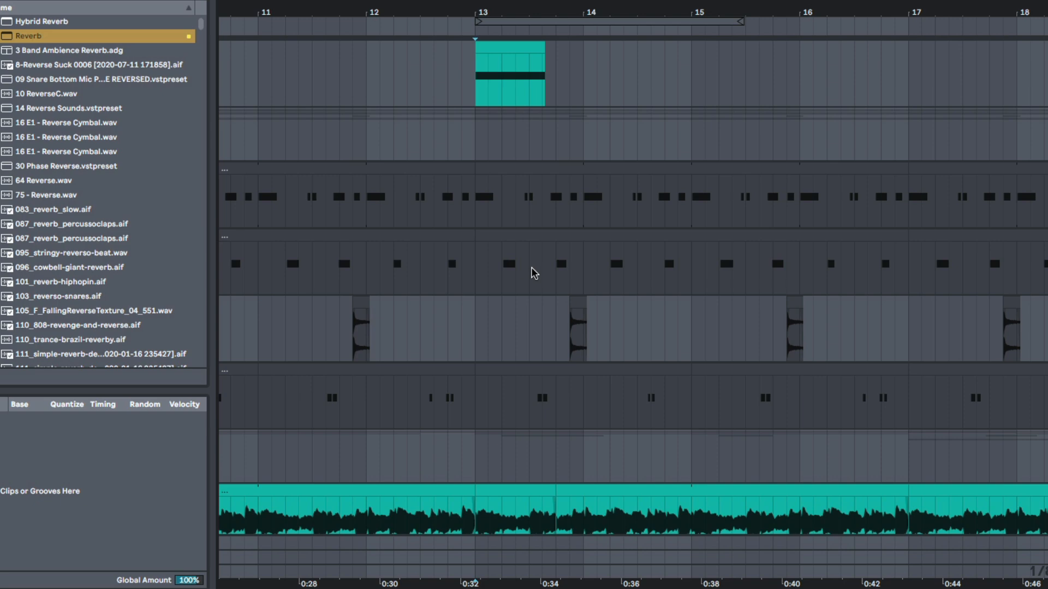
pyautogui.keyDown('shift'); pyautogui.click(554, 209); pyautogui.keyUp('shift')
pyautogui.scroll(-1, 557, 254)
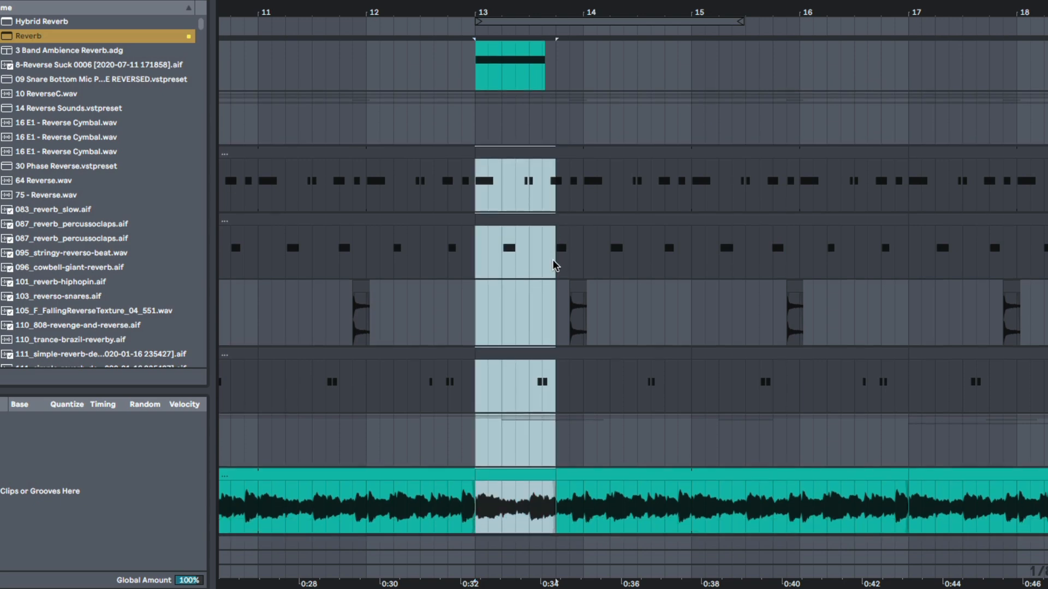
pyautogui.scroll(-2, 550, 273)
pyautogui.press('0')
pyautogui.scroll(12, 543, 290)
pyautogui.scroll(-12, 519, 314)
# Step: Check the drum hits around 13.4 and play the arrangement from 12.2 through the deactivated section at bar 13
pyautogui.moveTo(550, 12); pyautogui.dragTo(550, 90)
pyautogui.click(576, 227)
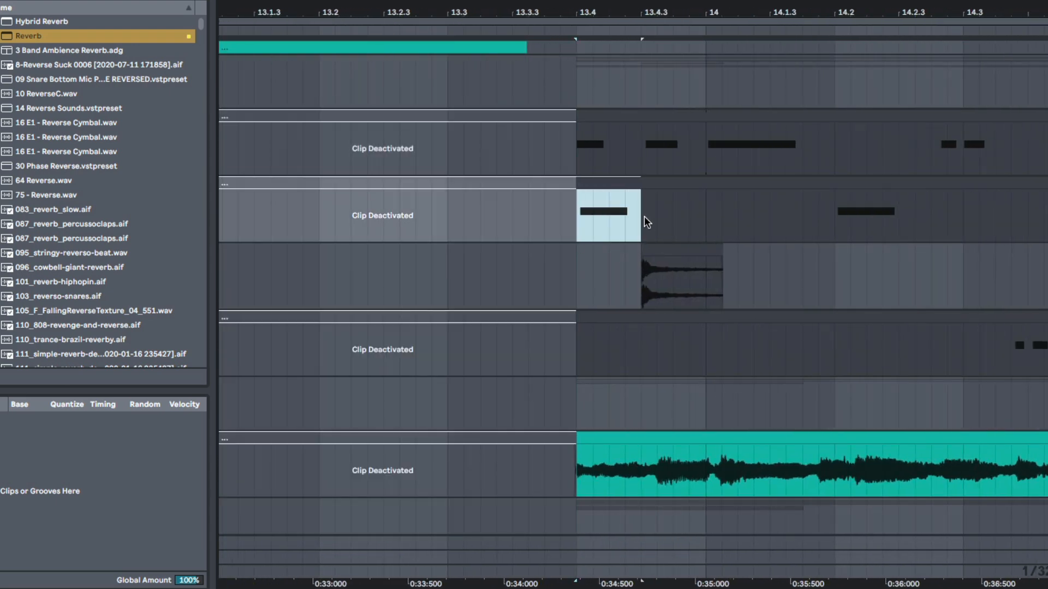
pyautogui.moveTo(588, 13); pyautogui.dragTo(634, 6)
pyautogui.moveTo(626, 114); pyautogui.dragTo(666, 114)
pyautogui.moveTo(640, 4); pyautogui.dragTo(646, 1)
pyautogui.press('space')
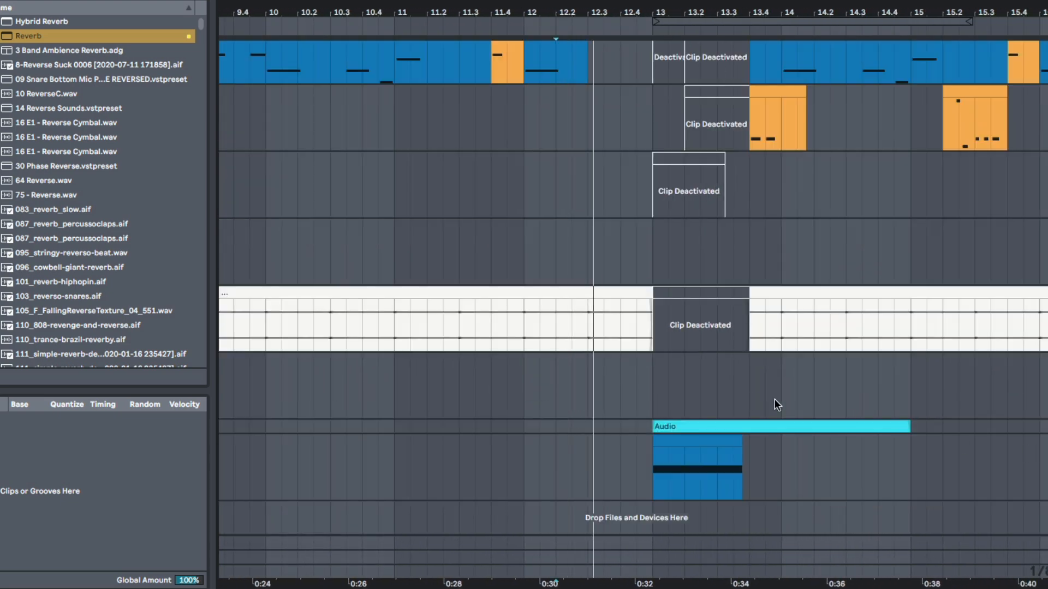
pyautogui.hscroll(5, 784, 404)
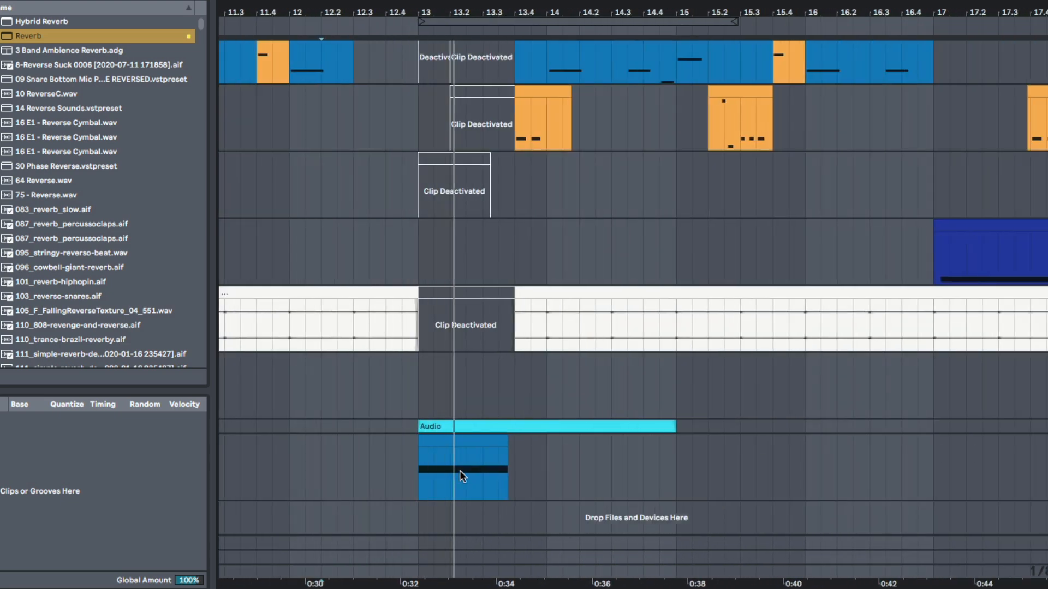
pyautogui.moveTo(531, 18); pyautogui.dragTo(534, 4)
pyautogui.click(477, 236)
pyautogui.press('space')
pyautogui.press('space')
pyautogui.press('space')
# Step: Search the browser for "auto", add Auto Filter after the Sampler, and set it to high-pass at about 102 Hz with 28% resonance
pyautogui.click(539, 483)
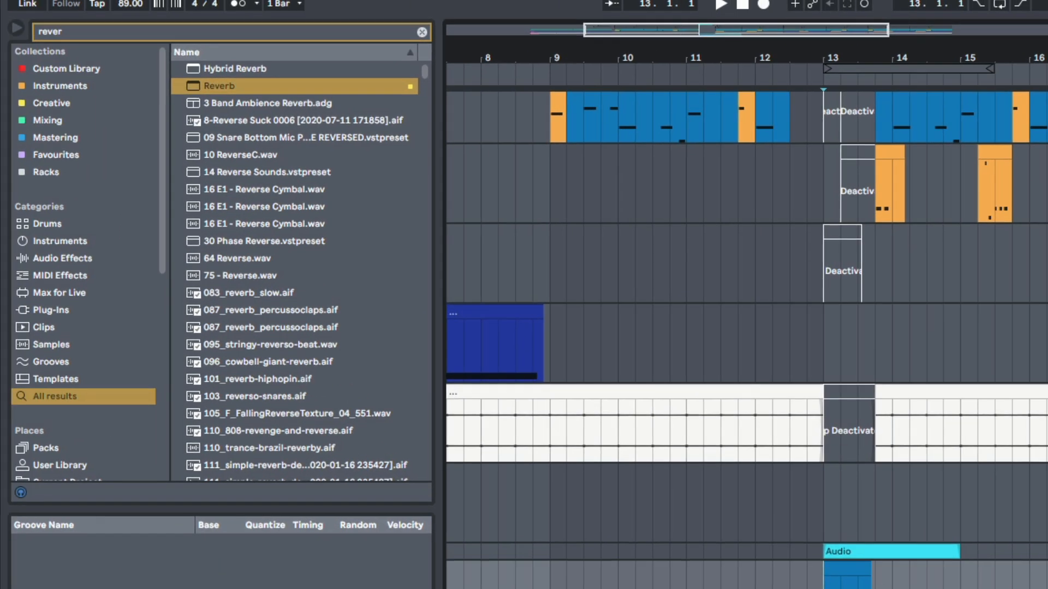
pyautogui.click(421, 33)
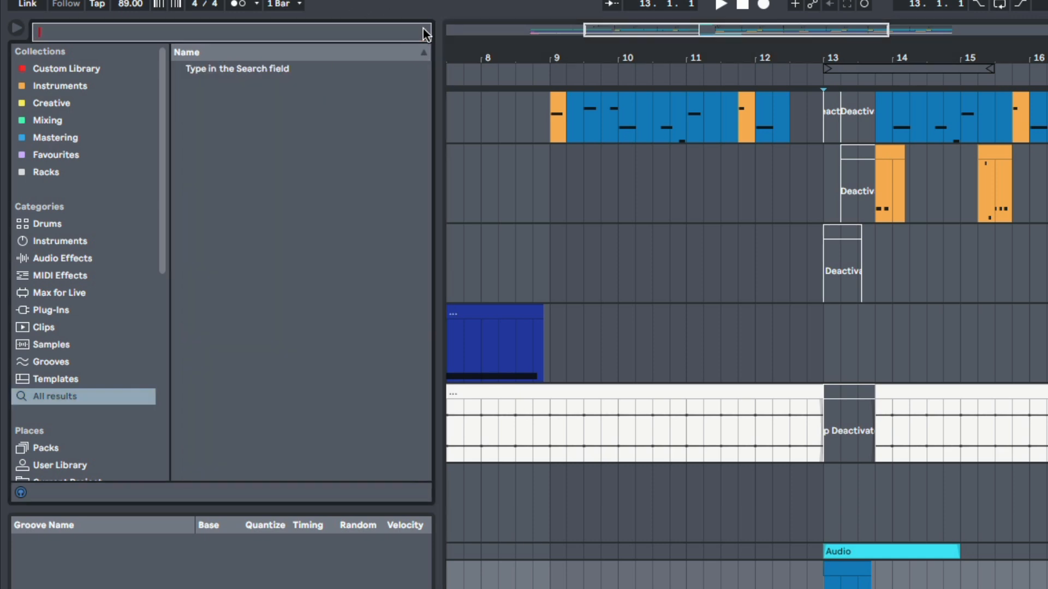
pyautogui.write('auto')
pyautogui.moveTo(224, 68); pyautogui.dragTo(545, 438)
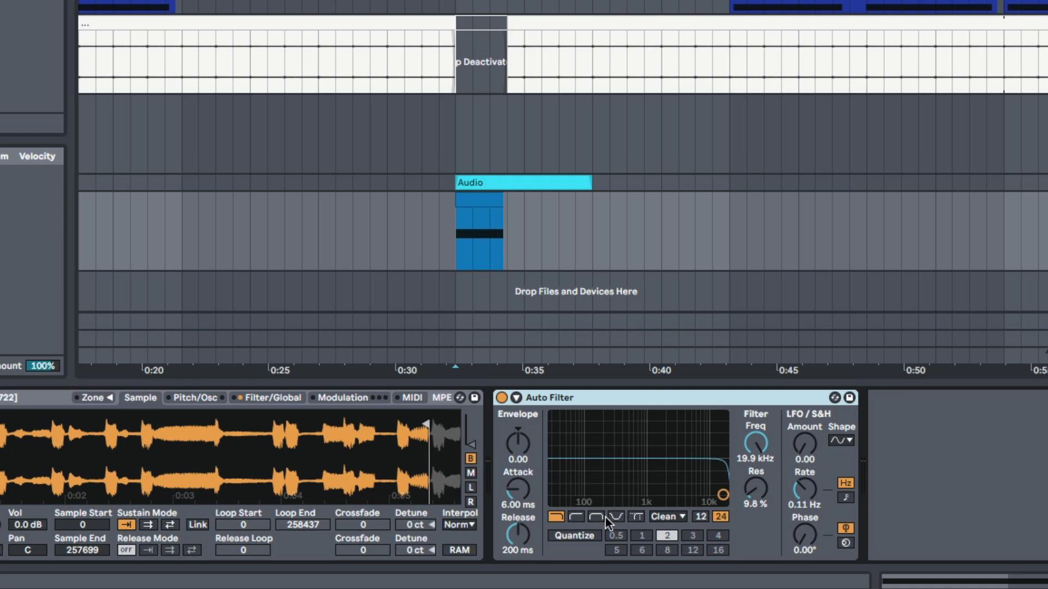
pyautogui.click(578, 516)
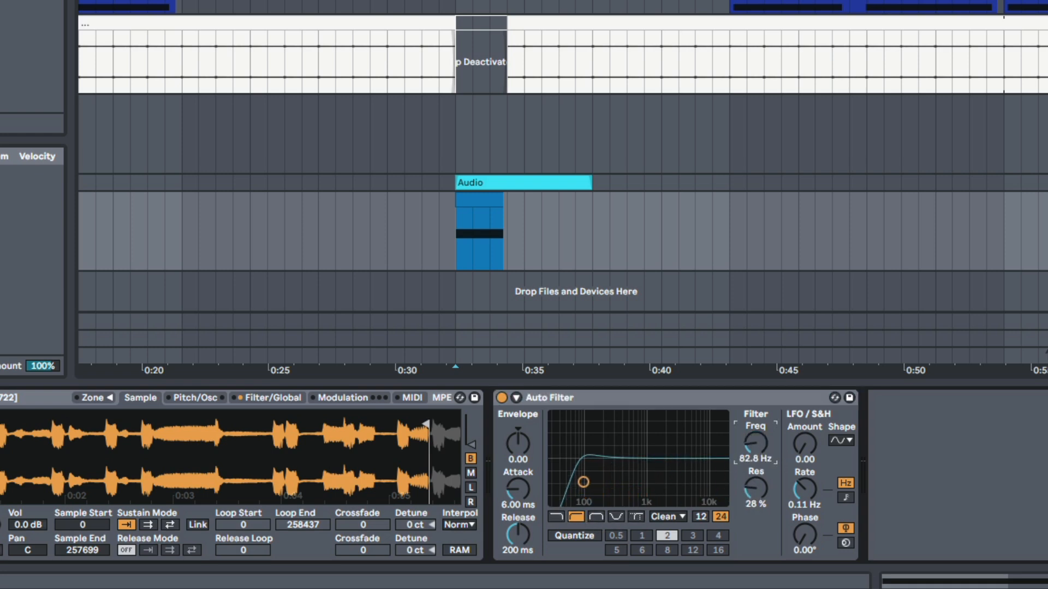
# Step: Select and play the Sampler clip at bar 13, and raise the Auto Filter's high-pass frequency to 173 Hz
pyautogui.moveTo(454, 244); pyautogui.dragTo(513, 245)
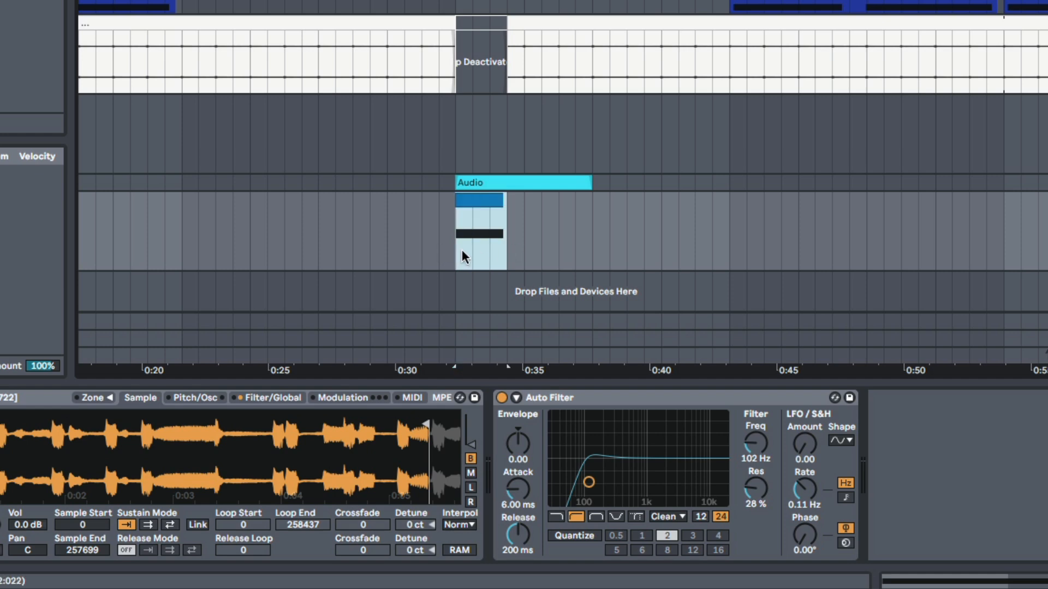
pyautogui.moveTo(447, 248); pyautogui.dragTo(500, 247)
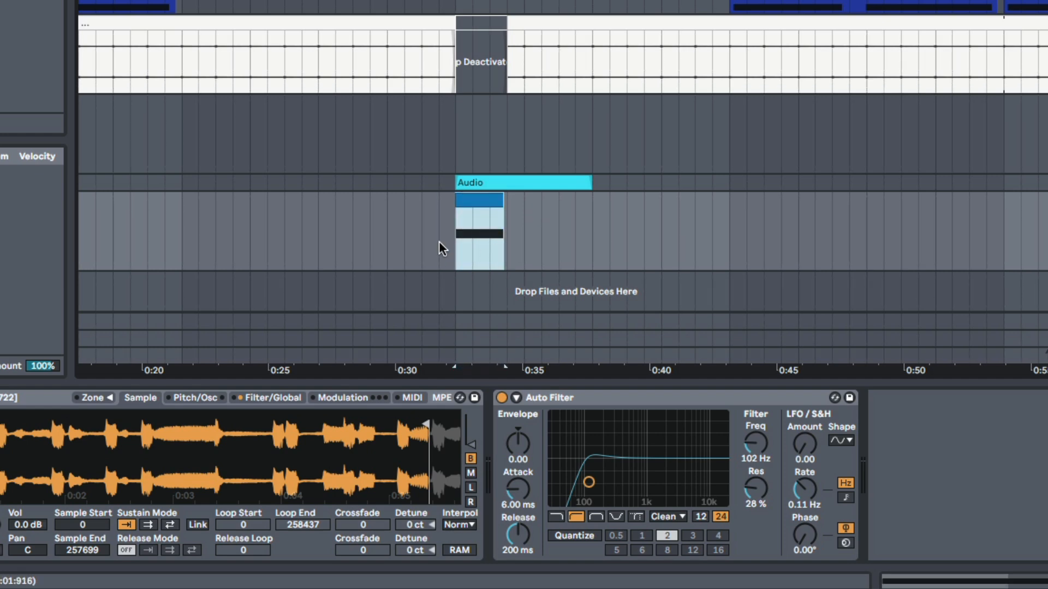
pyautogui.click(423, 244)
pyautogui.press('space')
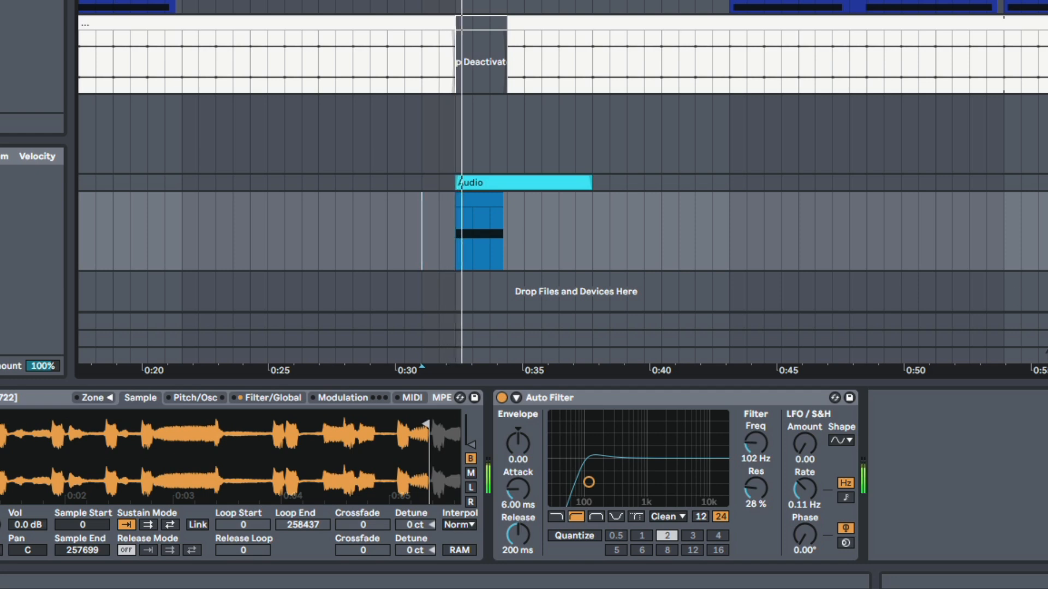
pyautogui.press('space')
pyautogui.moveTo(756, 443); pyautogui.dragTo(756, 431)
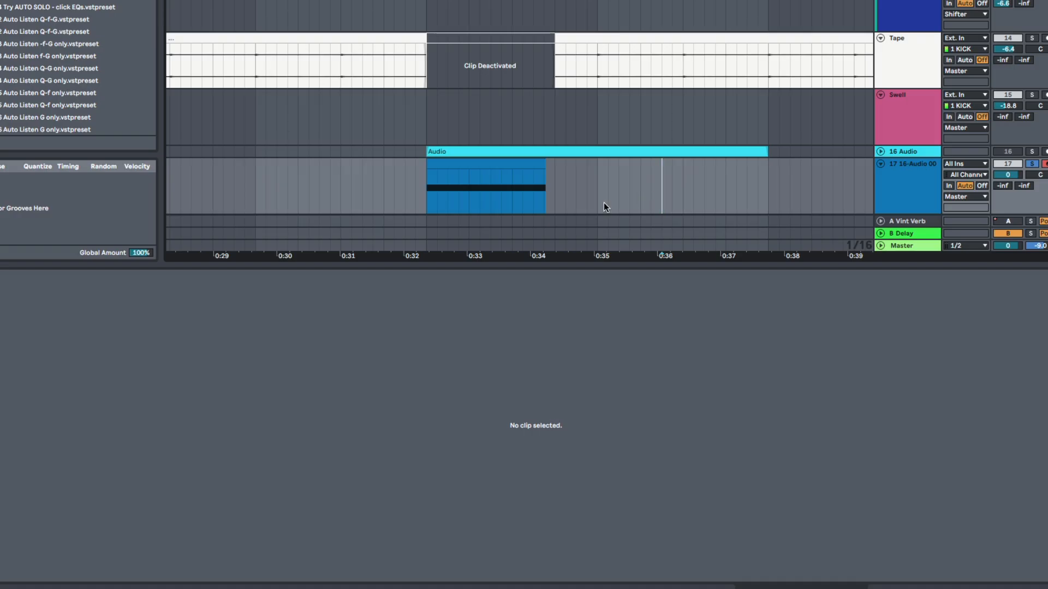
# Step: Copy the first beat of the Sampler clip into the beat directly before 13.1
pyautogui.moveTo(430, 193); pyautogui.dragTo(467, 193)
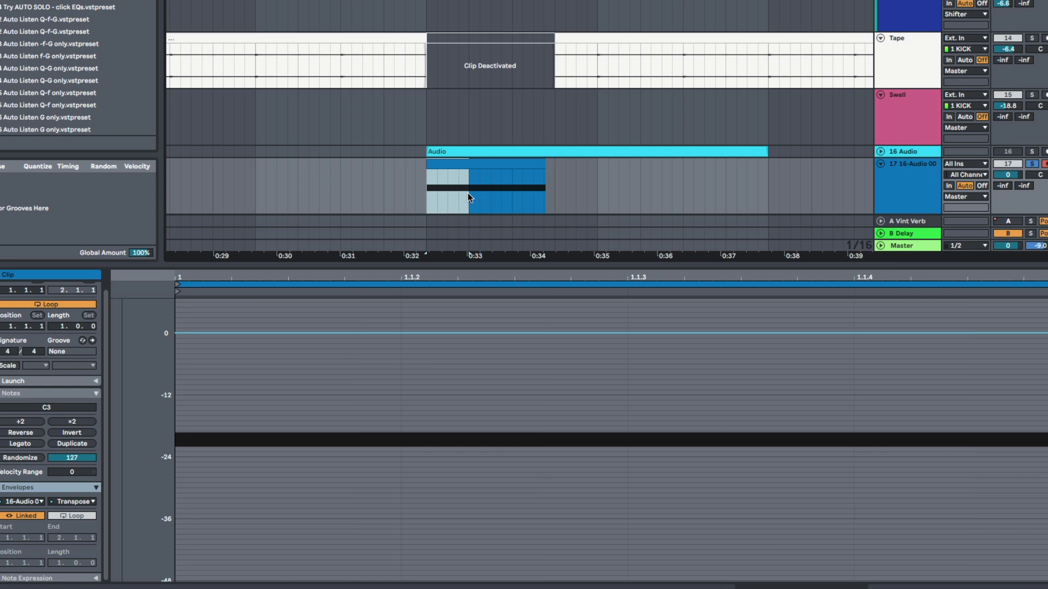
pyautogui.hscroll(-5, 467, 193)
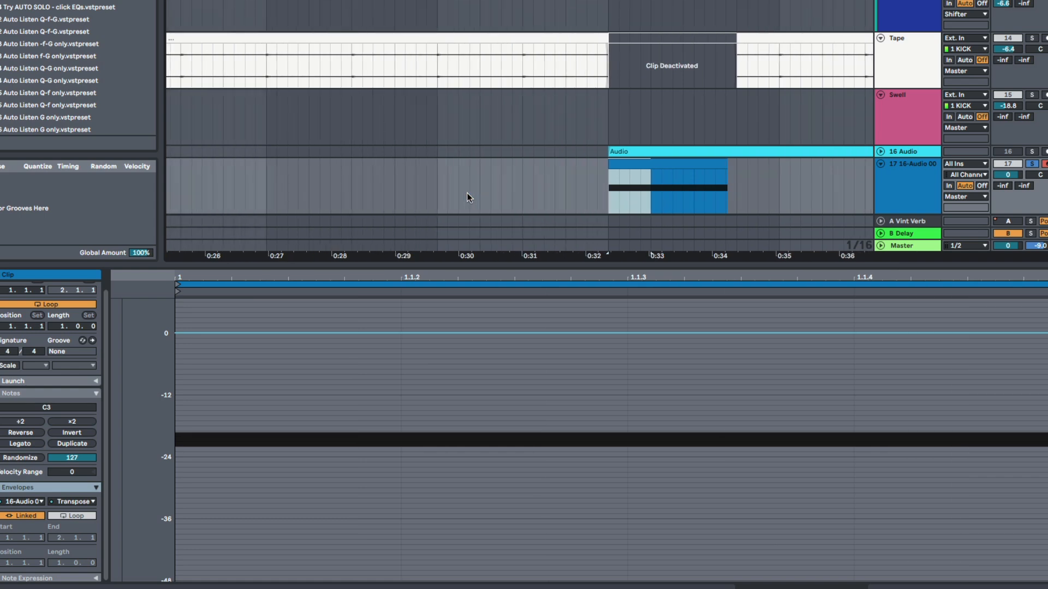
pyautogui.click(568, 196)
pyautogui.press('super+v')
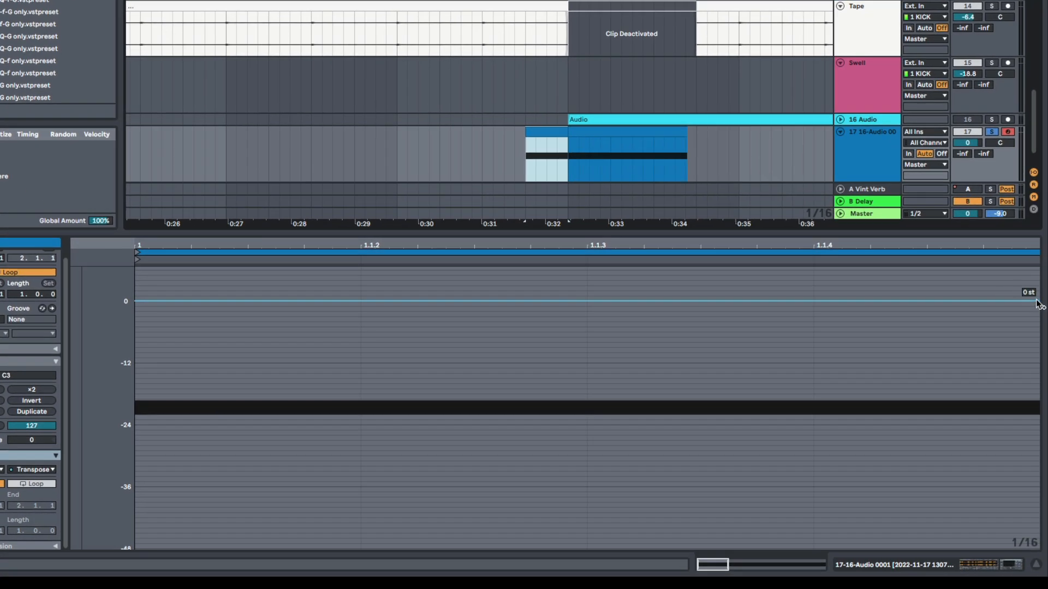
# Step: Shape the copied clip's Transpose envelope as a ramp rising from -48 st to 0 st, and play it
pyautogui.click(1038, 303)
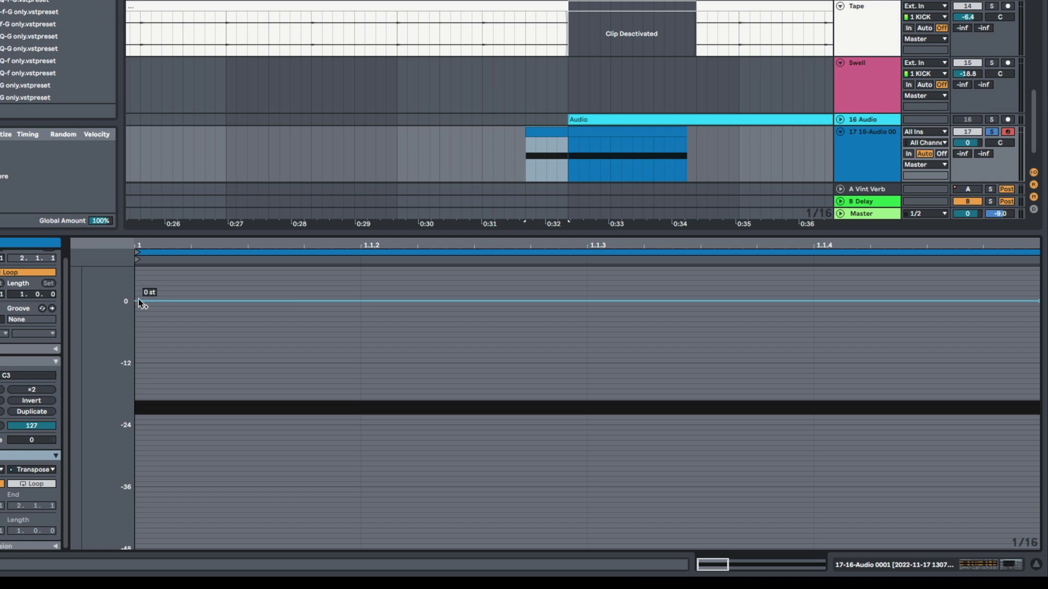
pyautogui.moveTo(137, 301); pyautogui.dragTo(136, 546)
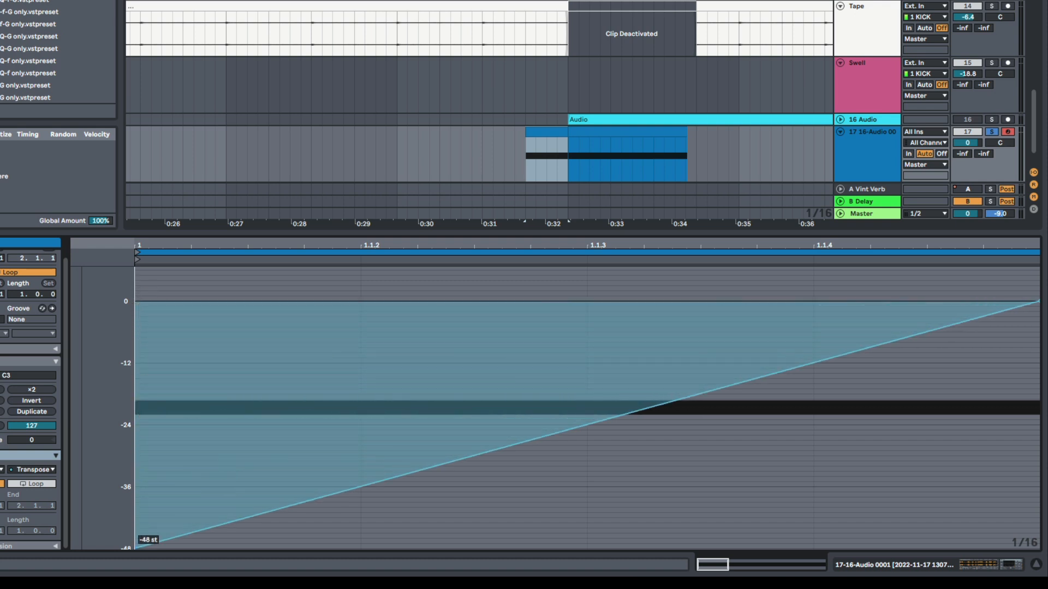
pyautogui.press('space')
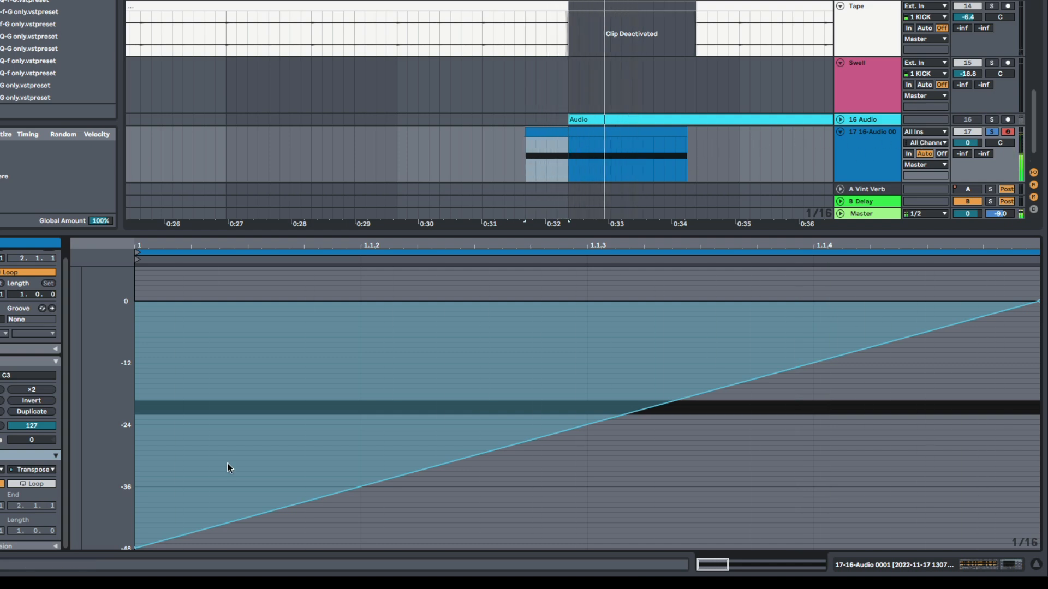
# Step: Move the -48 st start of the Transpose ramp to 1.1.3, and trim the C3 note to start at 1.1.3
pyautogui.moveTo(135, 547); pyautogui.dragTo(587, 547)
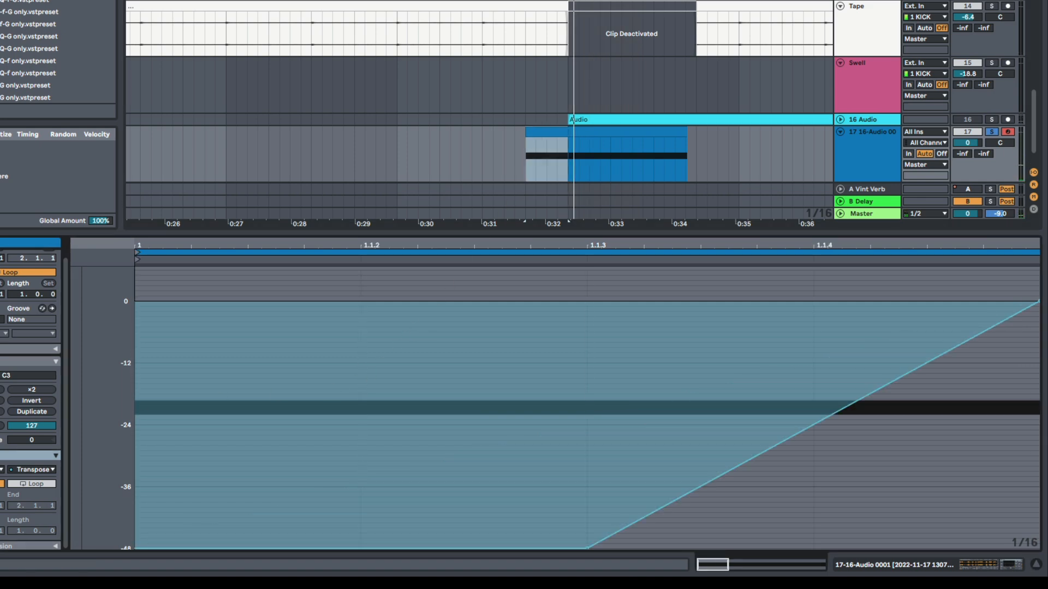
pyautogui.click(11, 362)
pyautogui.click(137, 412)
pyautogui.moveTo(138, 412); pyautogui.dragTo(588, 410)
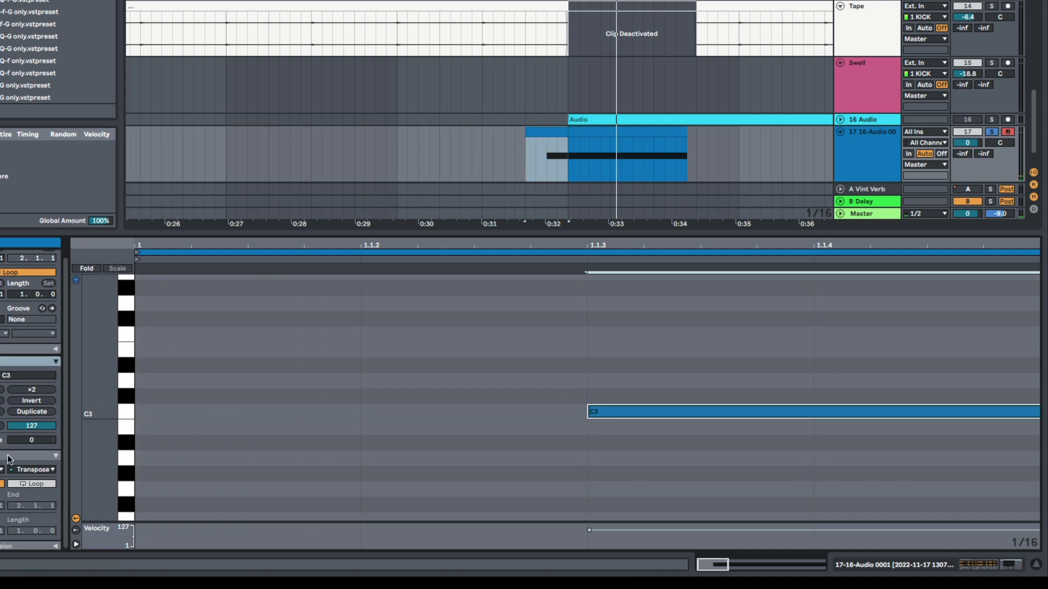
# Step: Return to the Transpose envelope, bend the rising ramp upward into a curve, and play the transition
pyautogui.click(9, 456)
pyautogui.keyDown('alt'); pyautogui.moveTo(844, 424); pyautogui.dragTo(730, 382); pyautogui.keyUp('alt')
pyautogui.press('space')
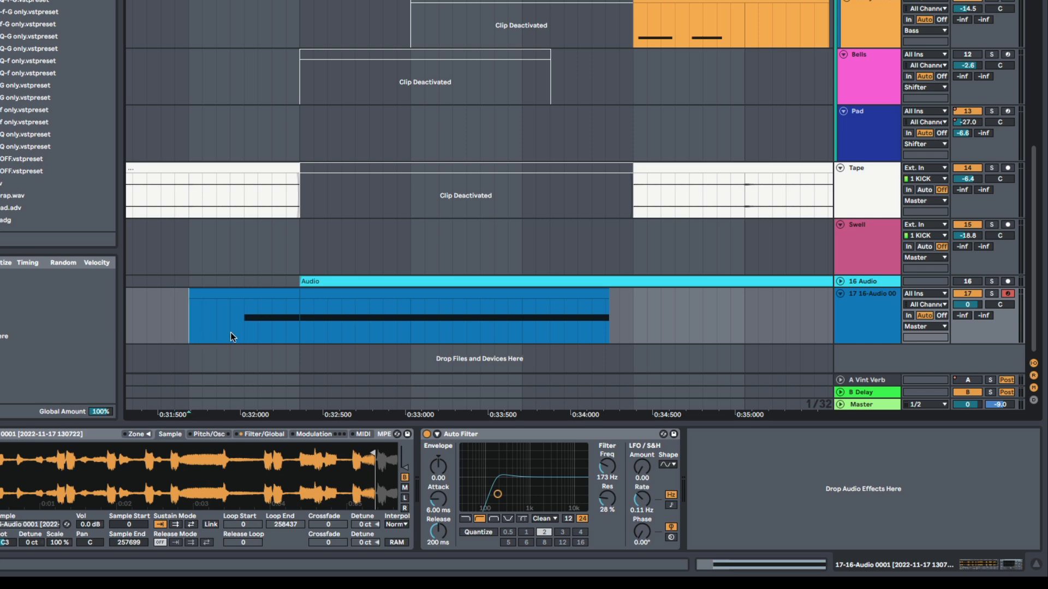
# Step: Examine the span of the Sampler clip and how its end lines up with the kick and snare hits around 13.4
pyautogui.moveTo(230, 334); pyautogui.dragTo(309, 334)
pyautogui.moveTo(537, 329); pyautogui.dragTo(610, 326)
pyautogui.scroll(5, 597, 170)
pyautogui.scroll(5, 598, 170)
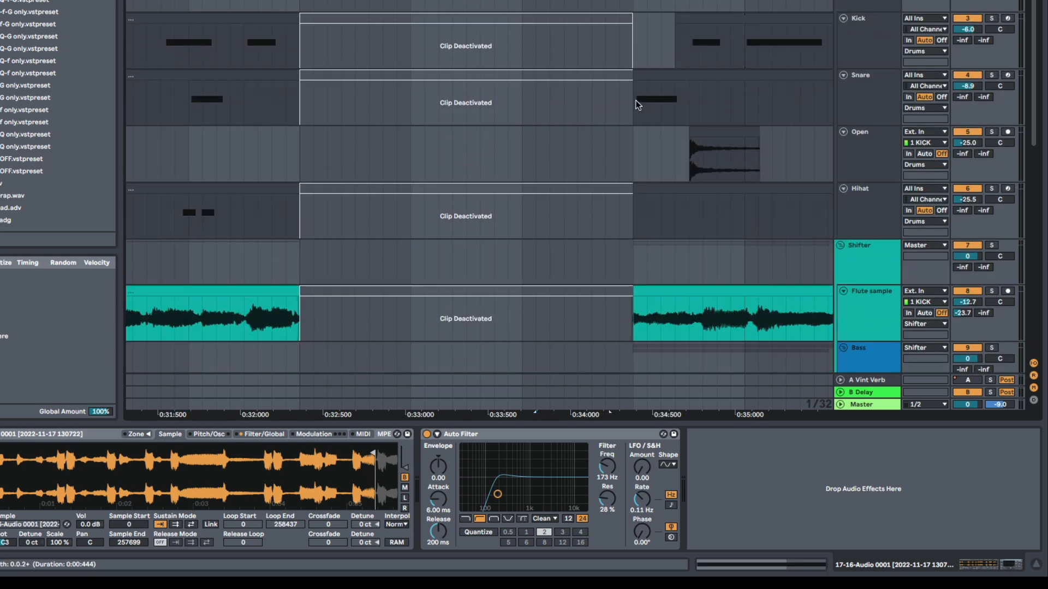
pyautogui.moveTo(635, 100); pyautogui.dragTo(742, 95)
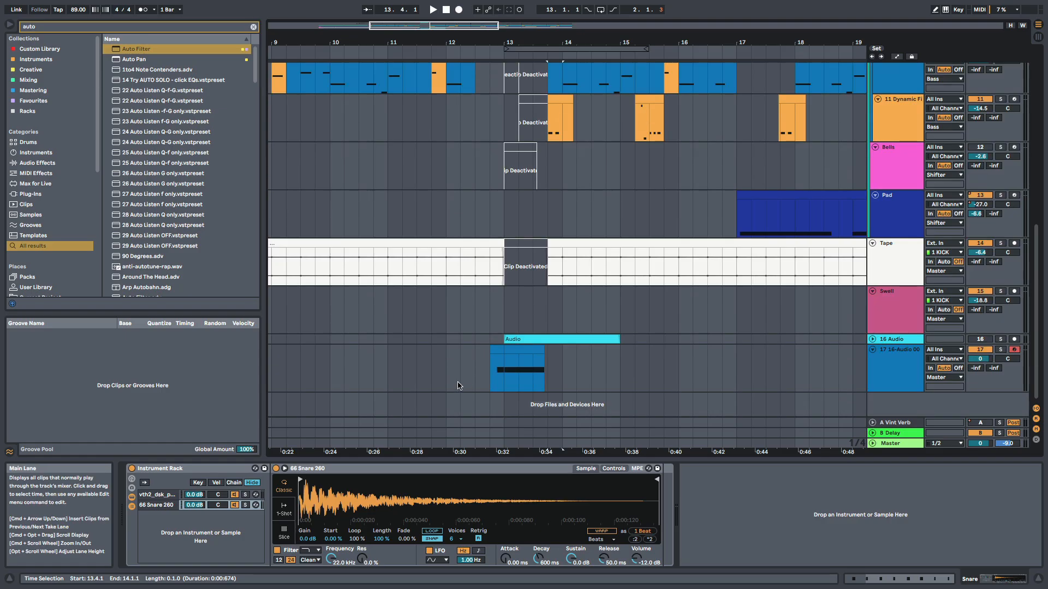
pyautogui.click(461, 384)
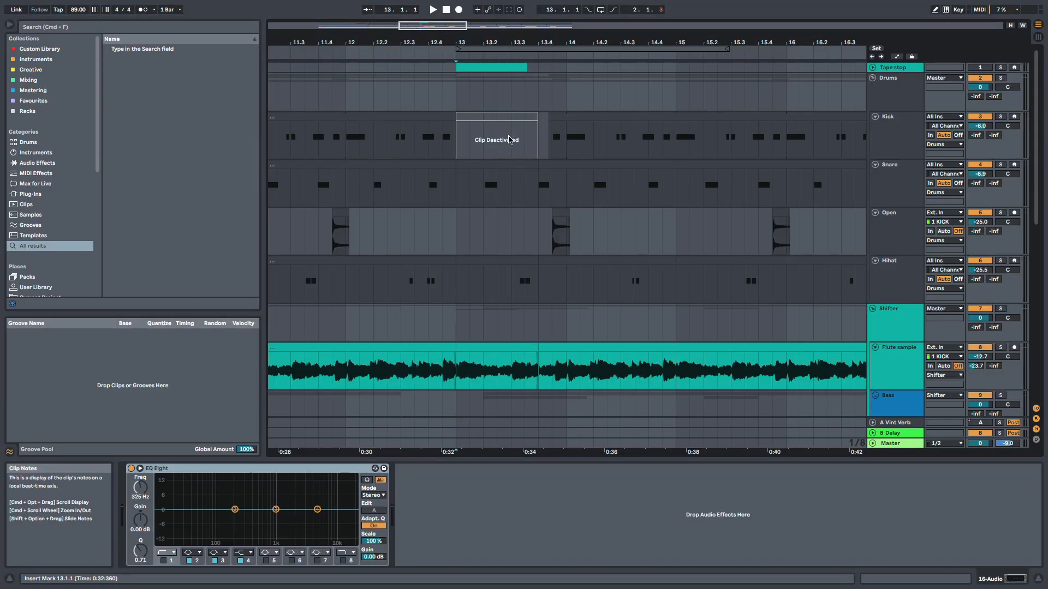
# Step: Deactivate the Snare clip from 13.1.1 to 13.4.3, and play the arrangement from 12.4.3
pyautogui.click(461, 143)
pyautogui.scroll(-2, 460, 163)
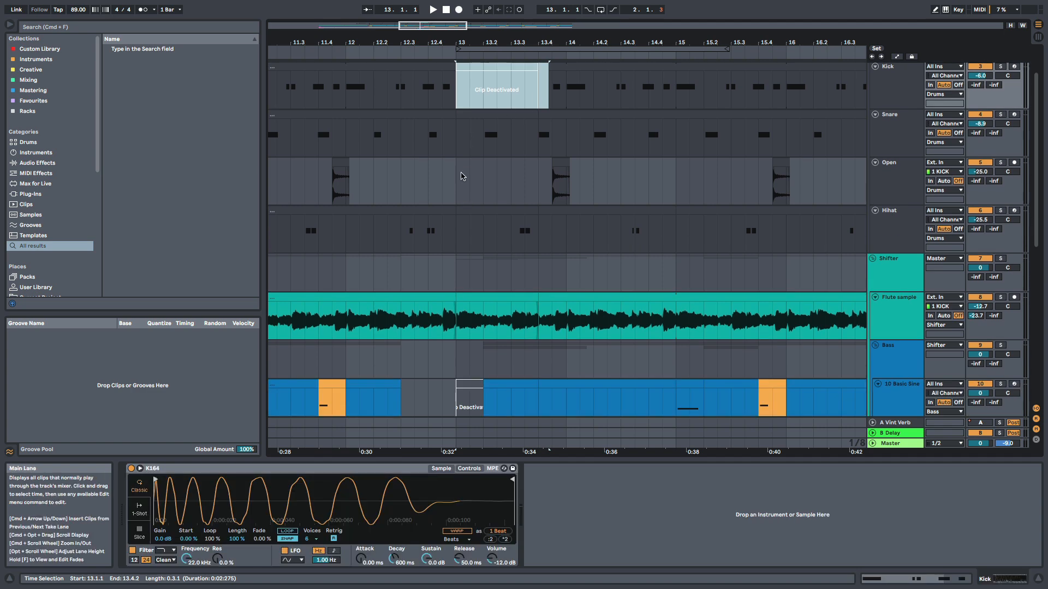
pyautogui.moveTo(453, 168); pyautogui.dragTo(551, 163)
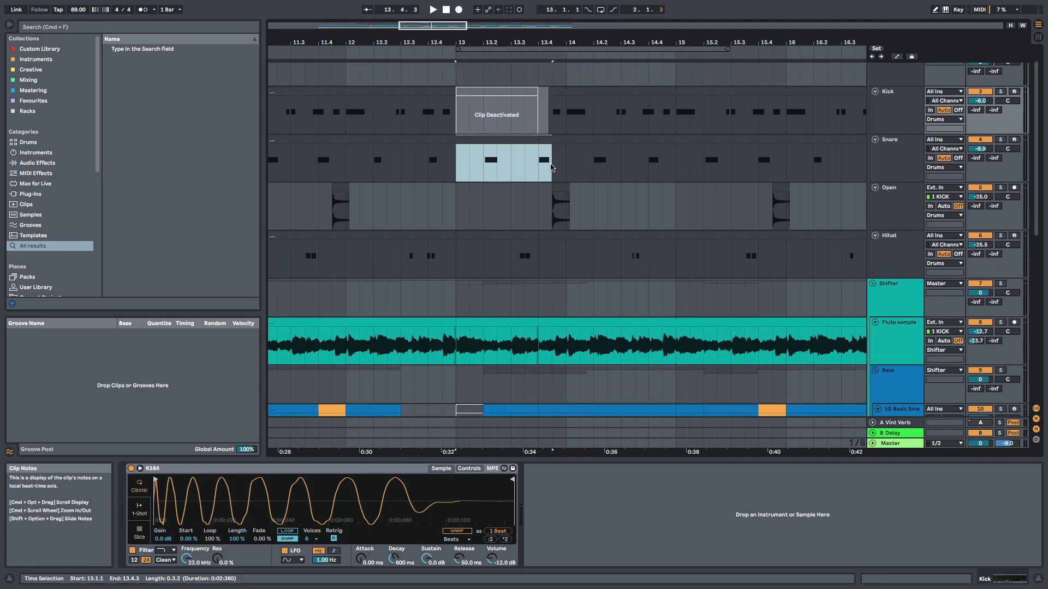
pyautogui.press('0')
pyautogui.scroll(-2, 489, 206)
pyautogui.click(442, 231)
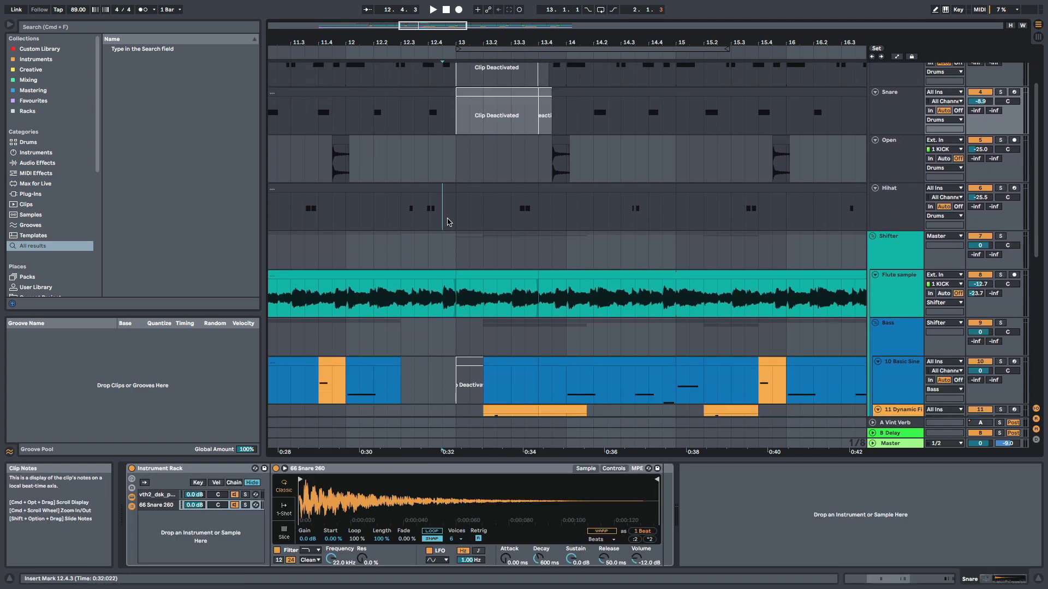
pyautogui.scroll(-12, 443, 301)
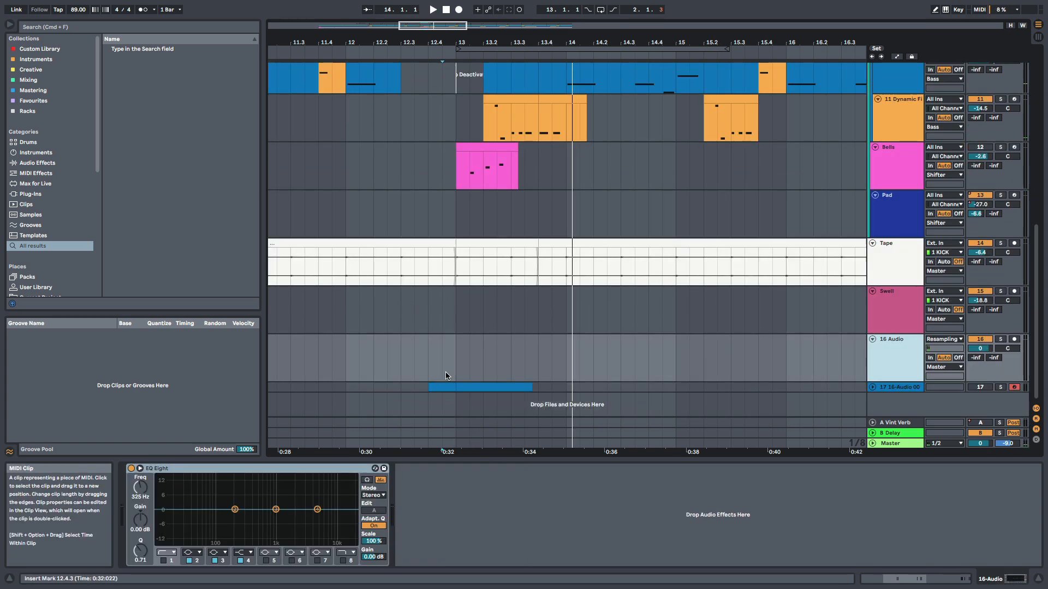
# Step: Arm the 16 Audio track and record the resampled output onto it from 13.1.1
pyautogui.moveTo(456, 356); pyautogui.dragTo(542, 356)
pyautogui.click(1014, 340)
pyautogui.click(457, 373)
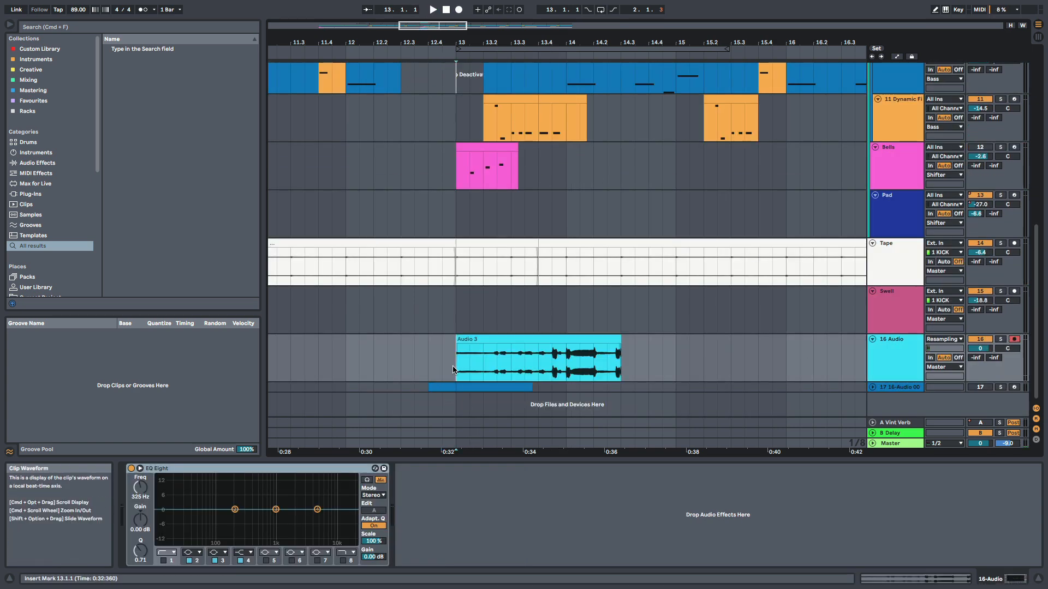
# Step: Search the browser for "rever", add Reverb to the 16 Audio track, and set its Dry/Wet to 100%
pyautogui.click(137, 27)
pyautogui.write('rever')
pyautogui.doubleClick(143, 61)
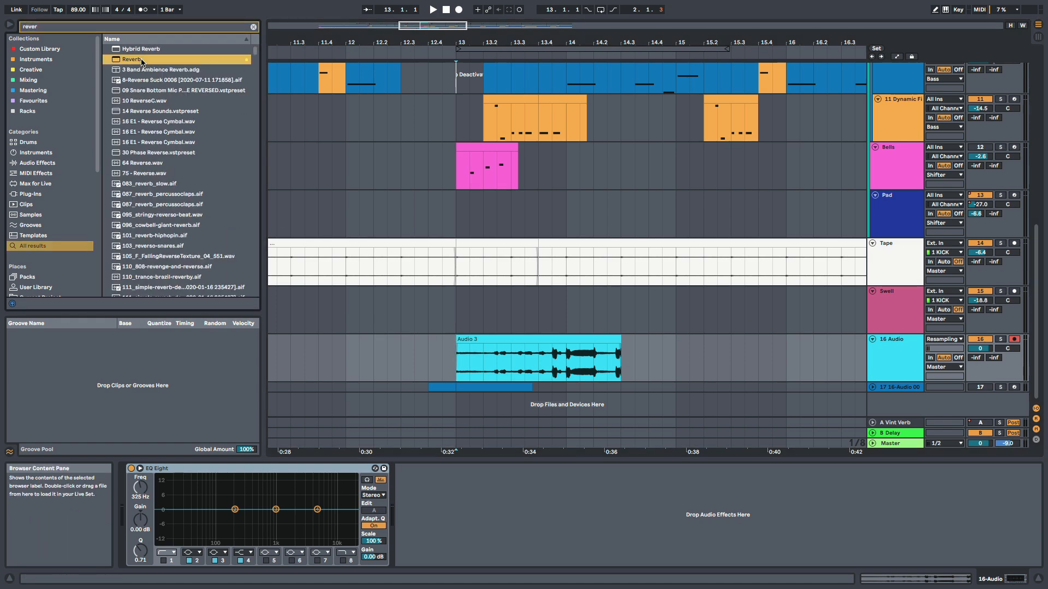
pyautogui.moveTo(660, 558); pyautogui.dragTo(660, 554)
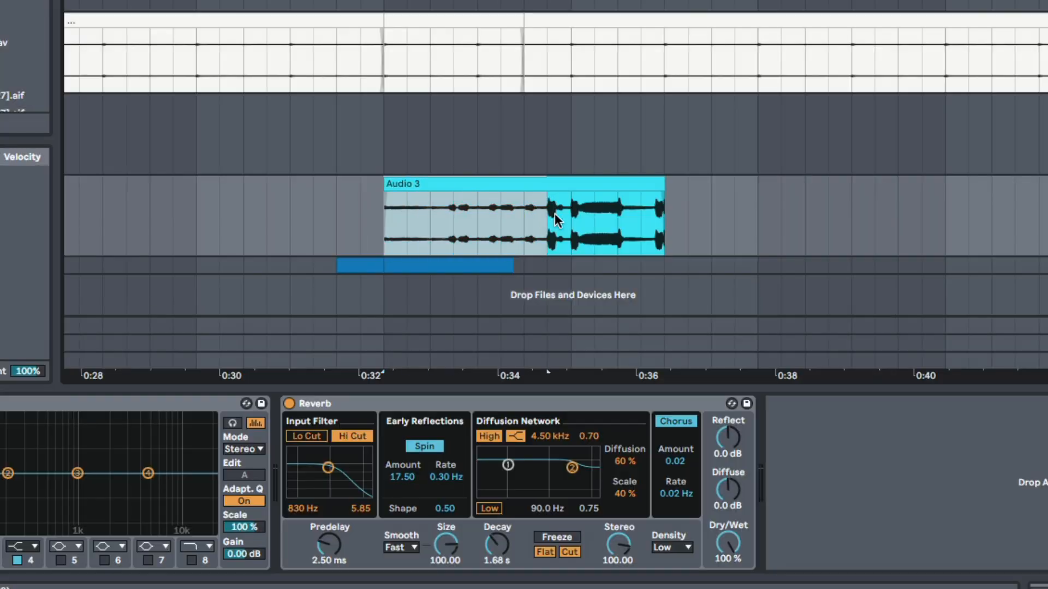
# Step: Select the recorded clip from 13.1 to 14.1, check the Reverb's Dry/Wet setting, and play the section
pyautogui.moveTo(554, 213); pyautogui.dragTo(562, 215)
pyautogui.scroll(10, 567, 211)
pyautogui.scroll(-10, 567, 211)
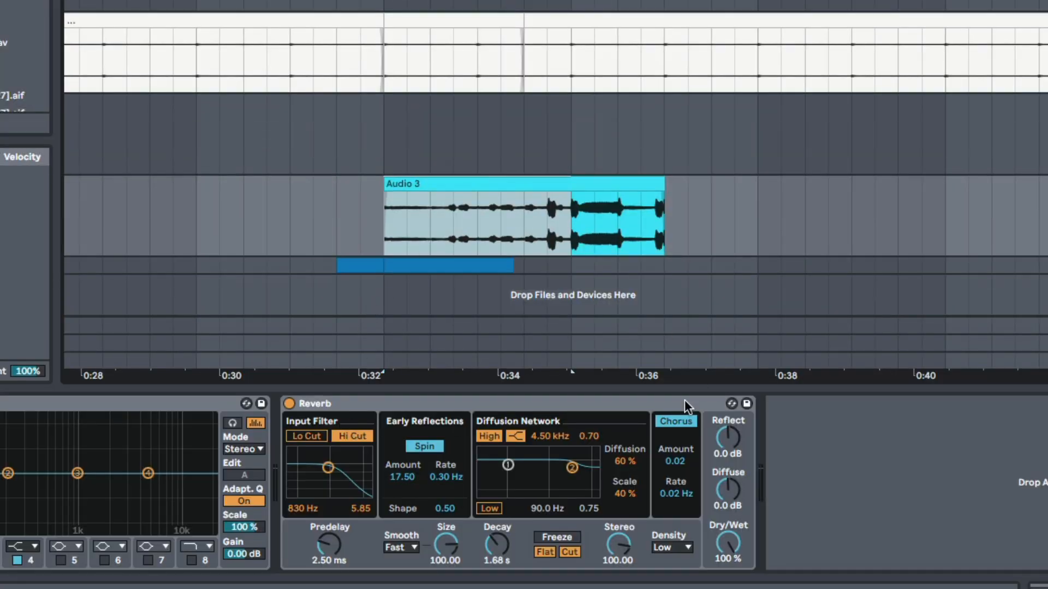
pyautogui.click(517, 404)
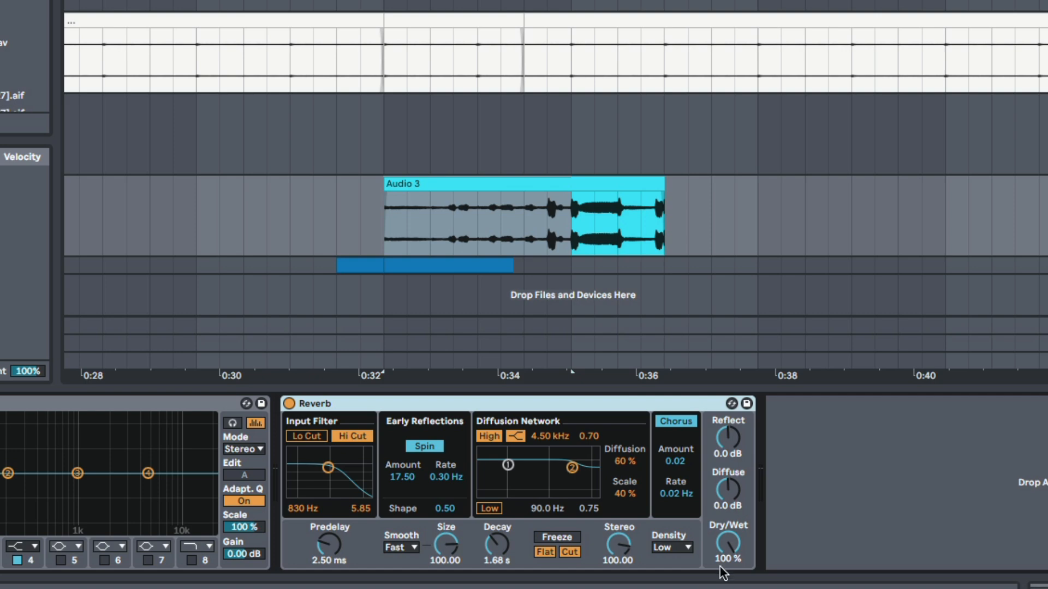
pyautogui.moveTo(728, 543); pyautogui.dragTo(728, 551)
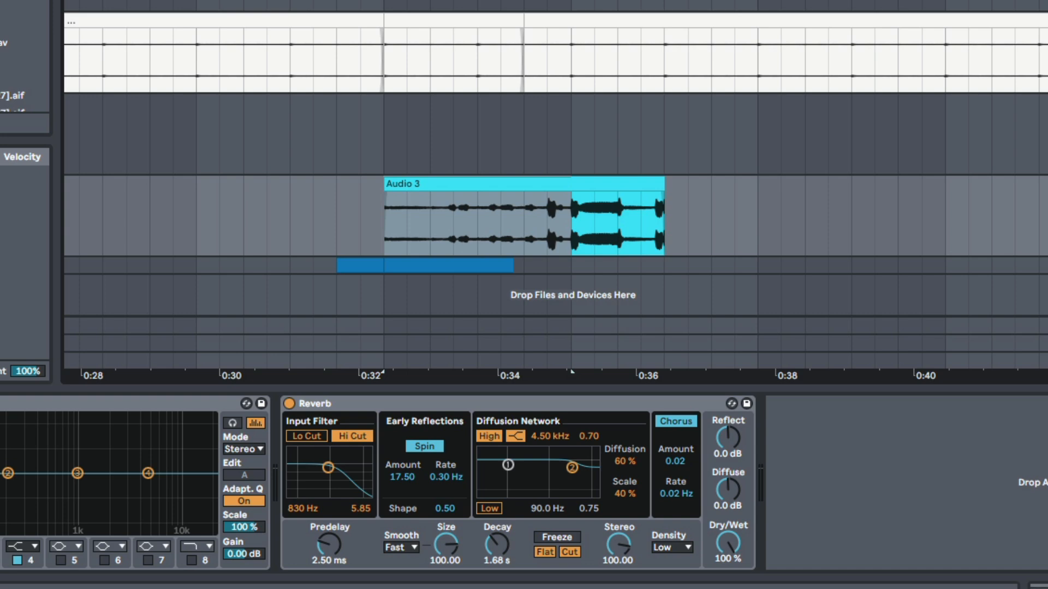
pyautogui.press('space')
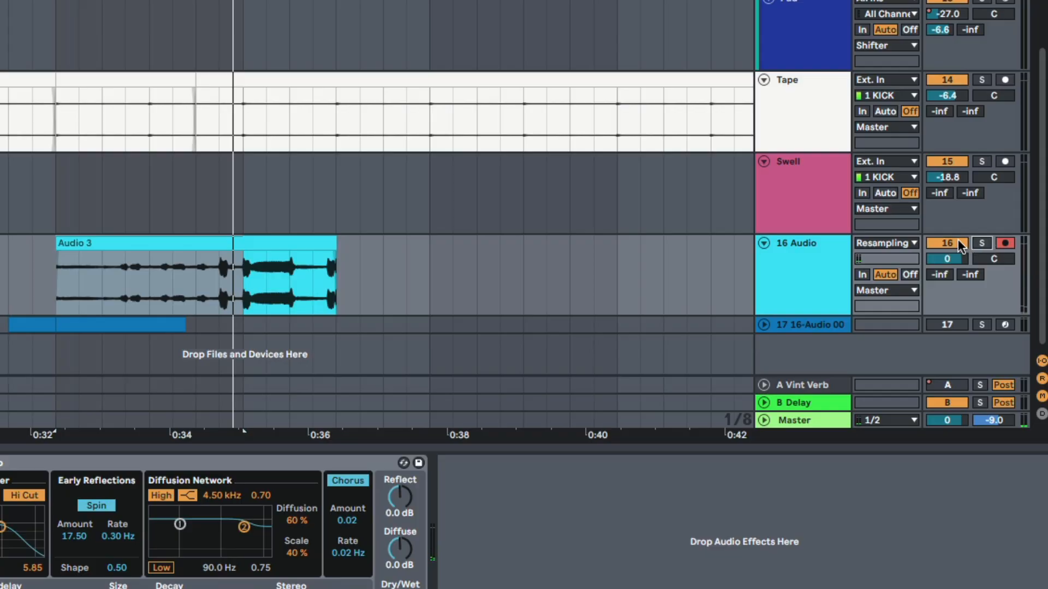
# Step: Automate the 16 Audio track's activator to switch the track off from just before 14.1 until past the recorded clip's end
pyautogui.rightClick(960, 247)
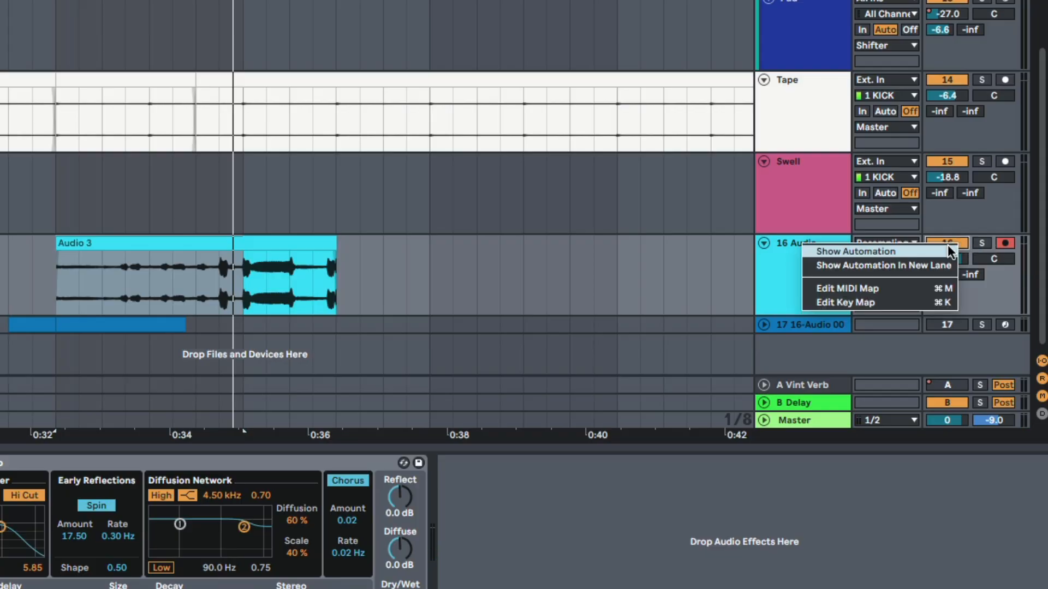
pyautogui.click(835, 249)
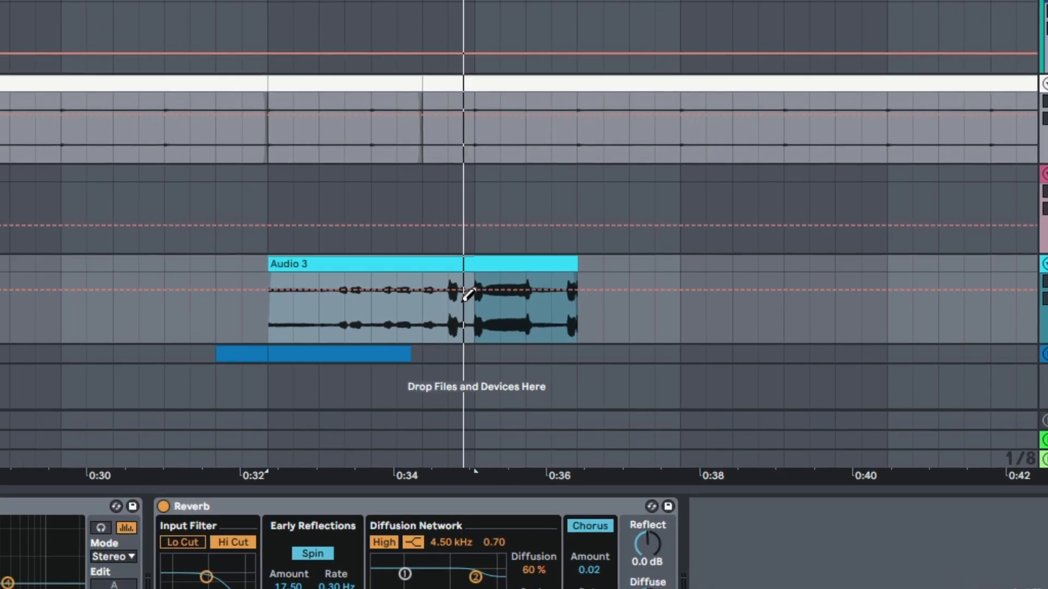
pyautogui.moveTo(232, 267)
pyautogui.mouseDown()
pyautogui.moveTo(226, 294)
pyautogui.moveTo(483, 297)
pyautogui.mouseUp()
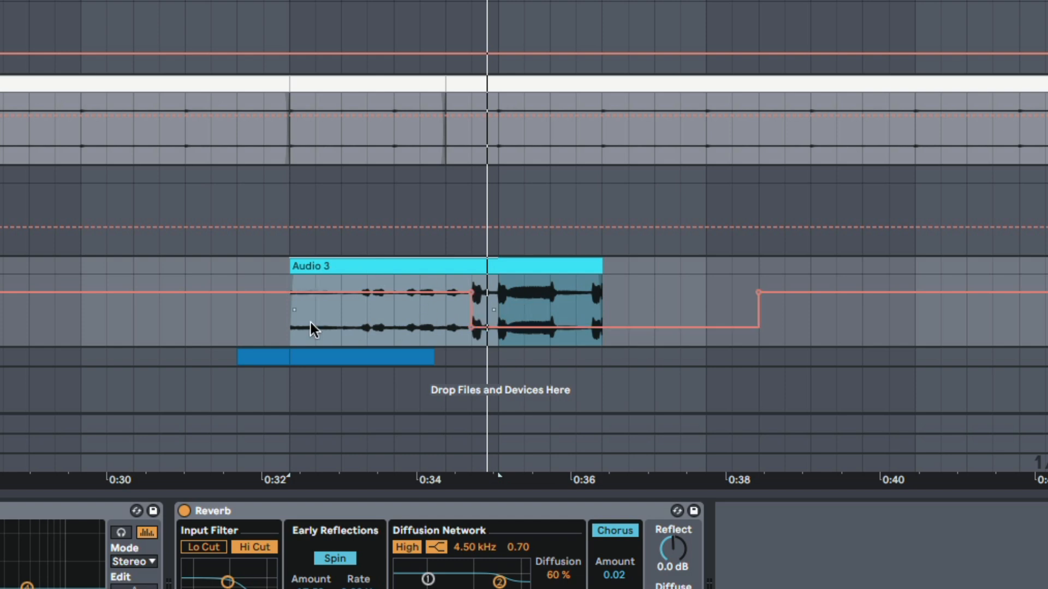
pyautogui.press('a')
pyautogui.click(285, 328)
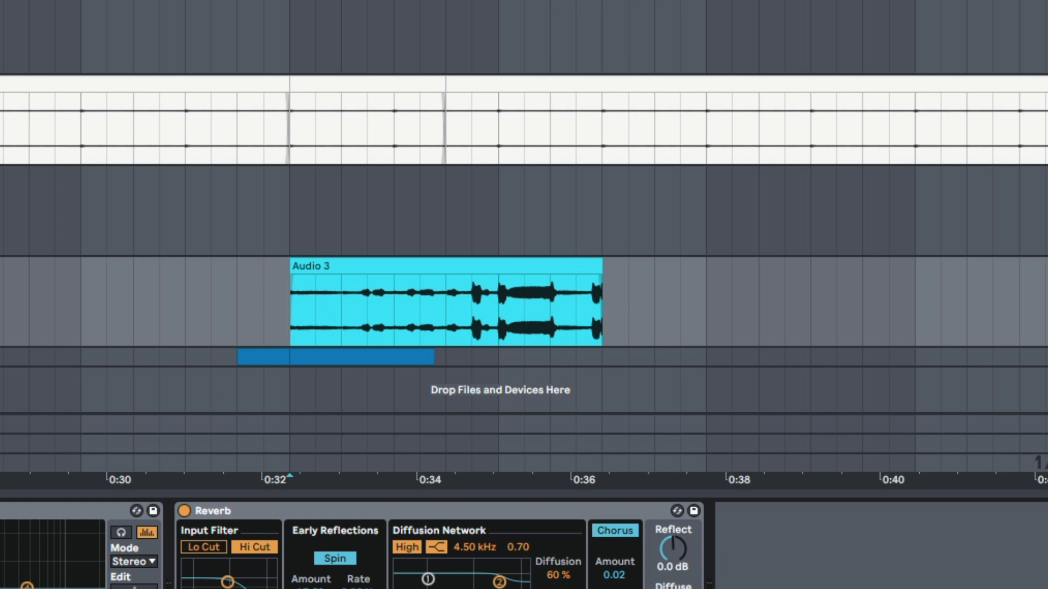
# Step: Play the section, search the browser for "auto", add a band-pass Auto Filter before the Reverb, and sweep its frequency around 1.35 kHz
pyautogui.press('space')
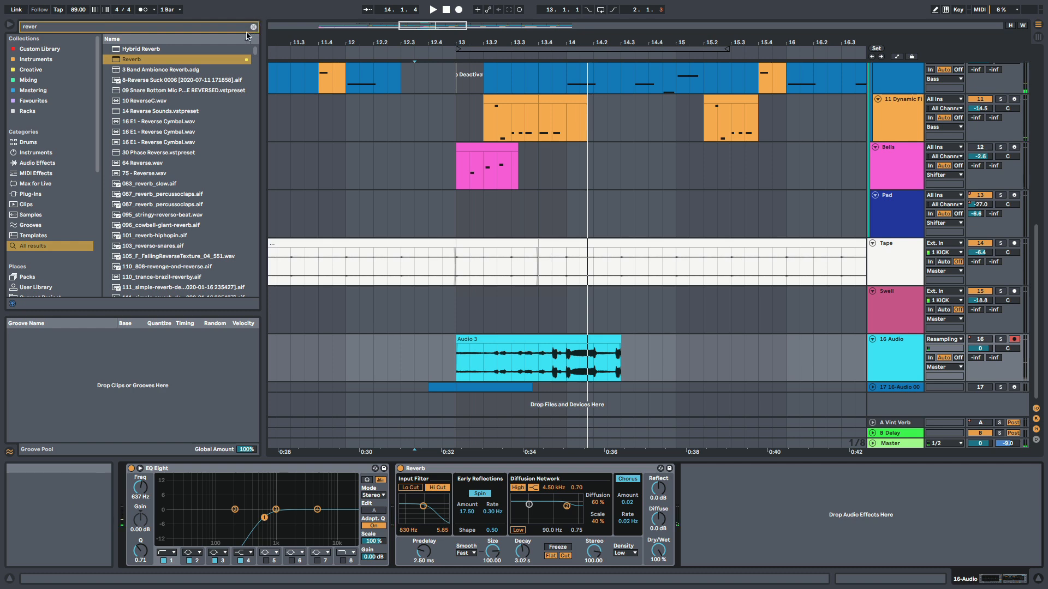
pyautogui.click(251, 28)
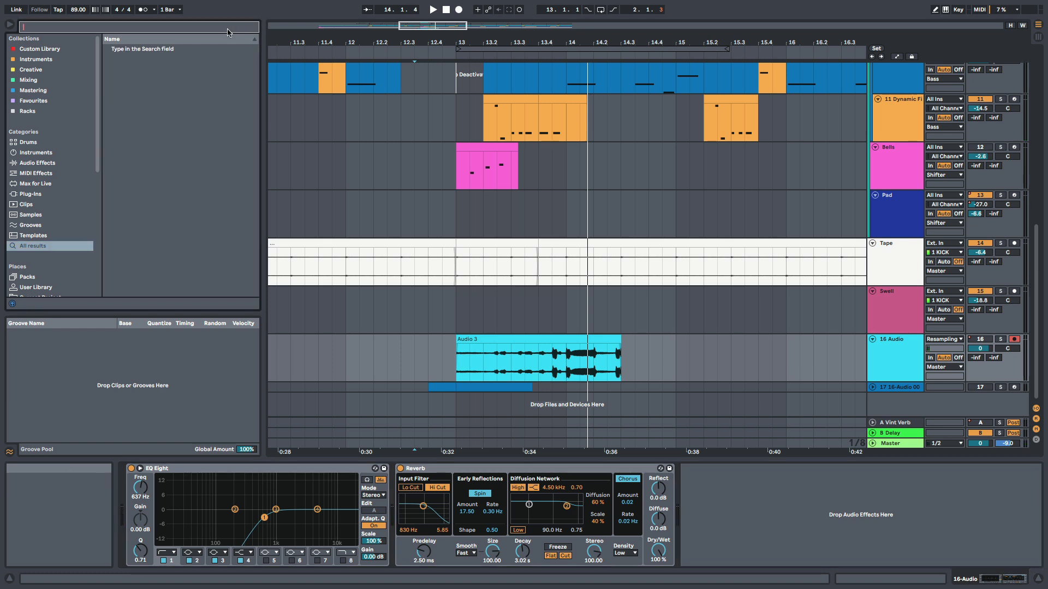
pyautogui.write('auto')
pyautogui.press('space')
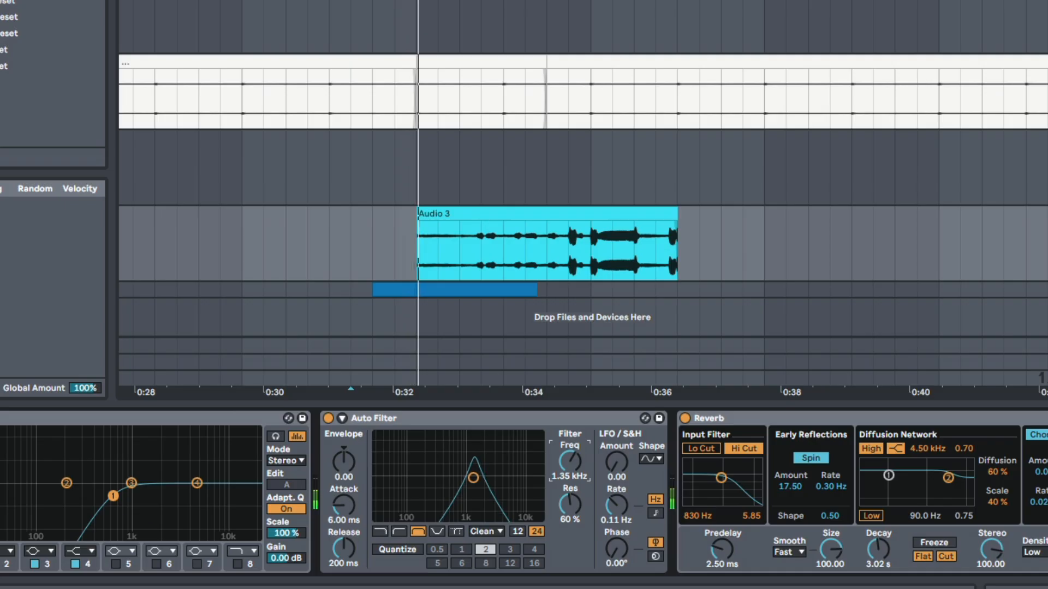
pyautogui.moveTo(570, 461); pyautogui.dragTo(574, 486)
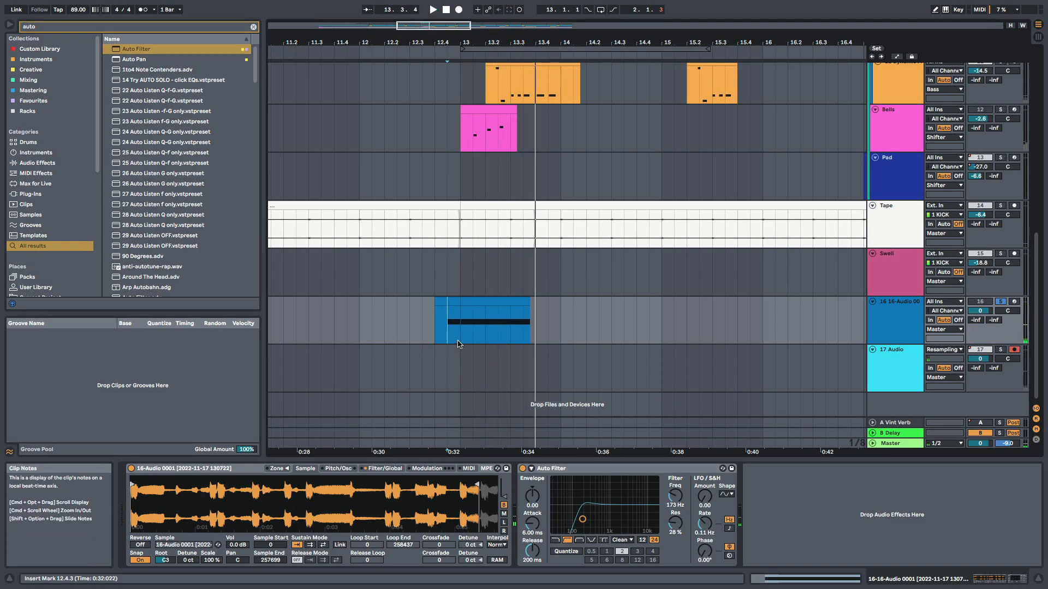
# Step: Record the transition's resampled output onto the 17 Audio track
pyautogui.click(879, 366)
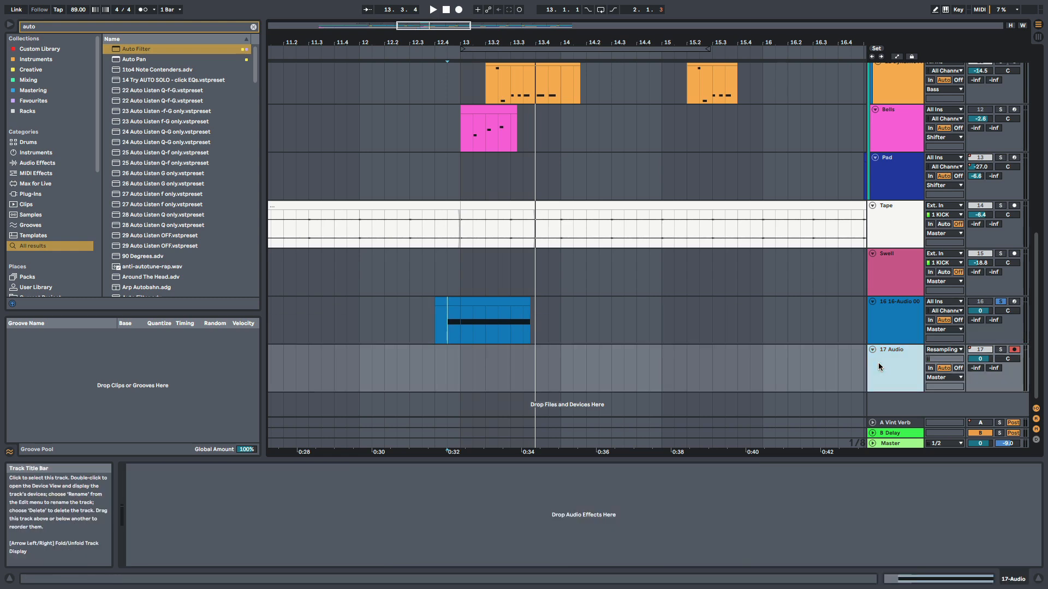
pyautogui.press('F9')
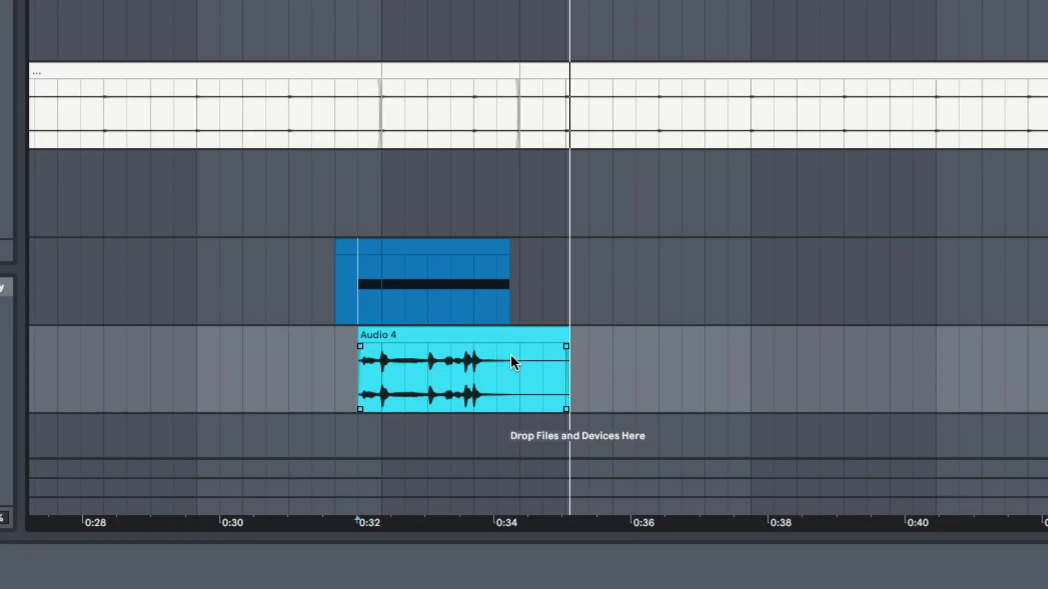
pyautogui.press('space')
# Step: Stretch the recorded Audio 4 clip so it ends at about 0:42, and play it from its start
pyautogui.hscroll(5, 412, 369)
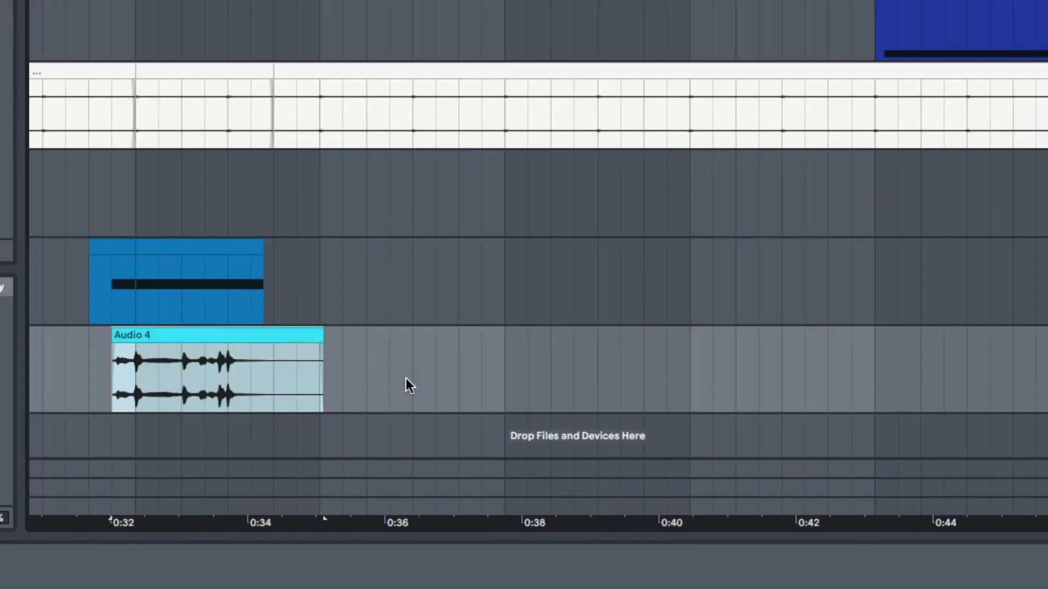
pyautogui.hscroll(-3, 412, 378)
pyautogui.moveTo(440, 336); pyautogui.dragTo(916, 317)
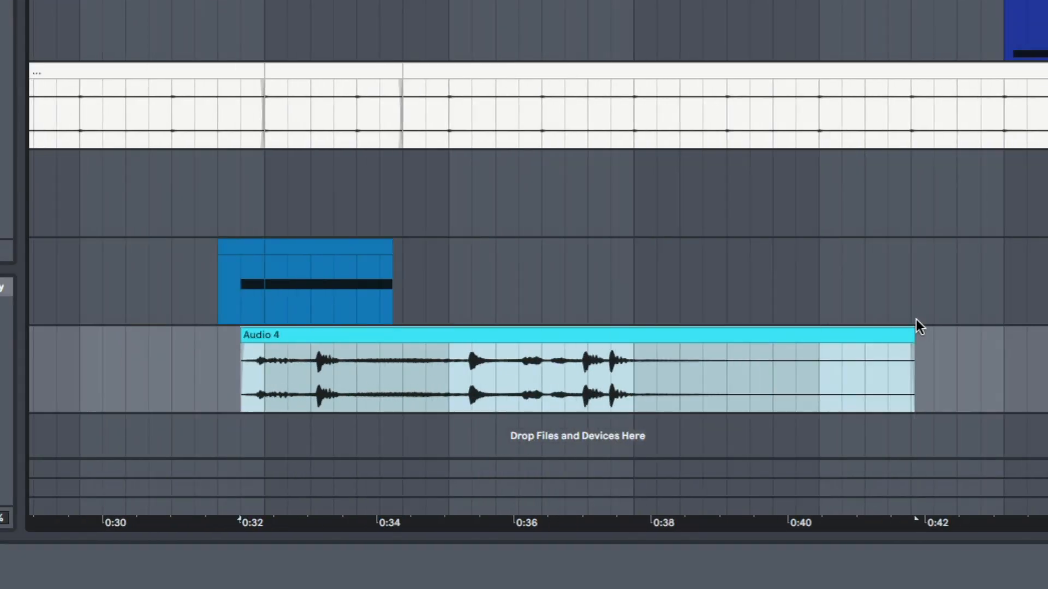
pyautogui.press('space')
pyautogui.press('space')
pyautogui.click(283, 340)
pyautogui.press('space')
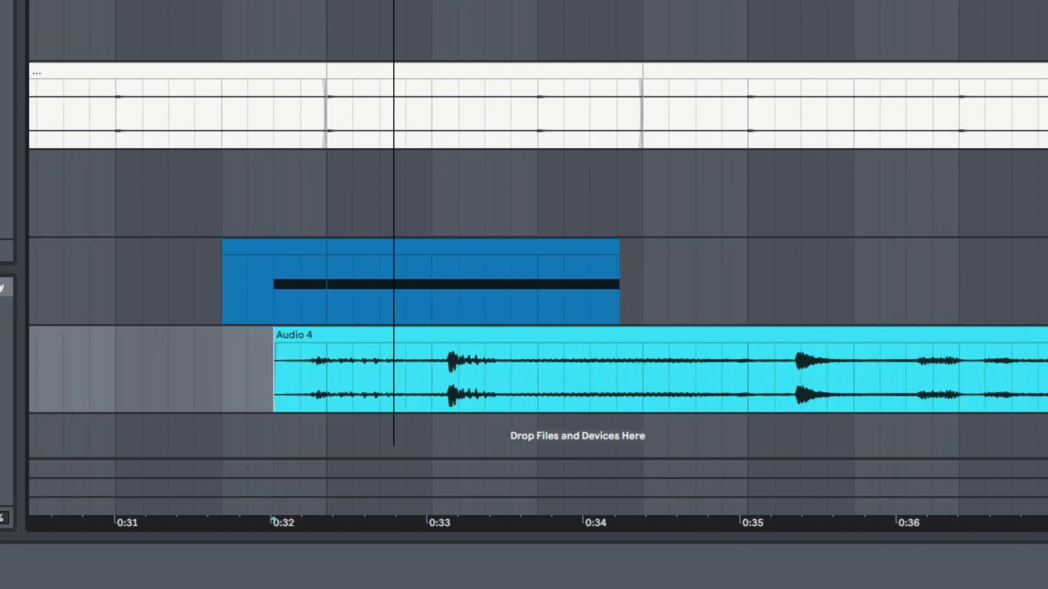
# Step: Chop Audio 4 into three short pieces around bar 13 and deactivate the Bass, Bells, Tape and 16 Audio material from 13.1
pyautogui.moveTo(448, 336); pyautogui.dragTo(367, 388)
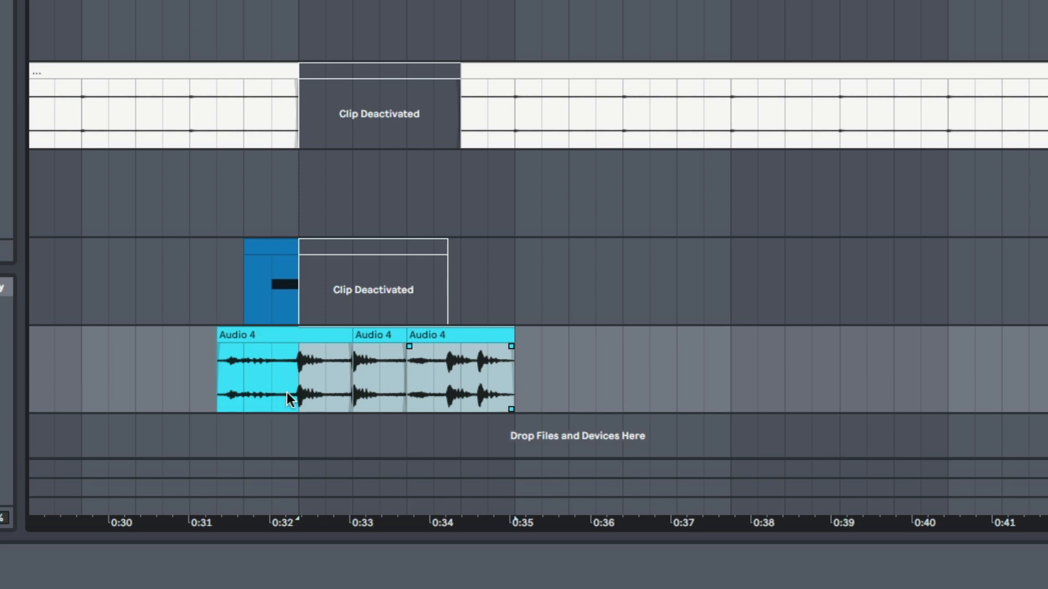
pyautogui.click(227, 395)
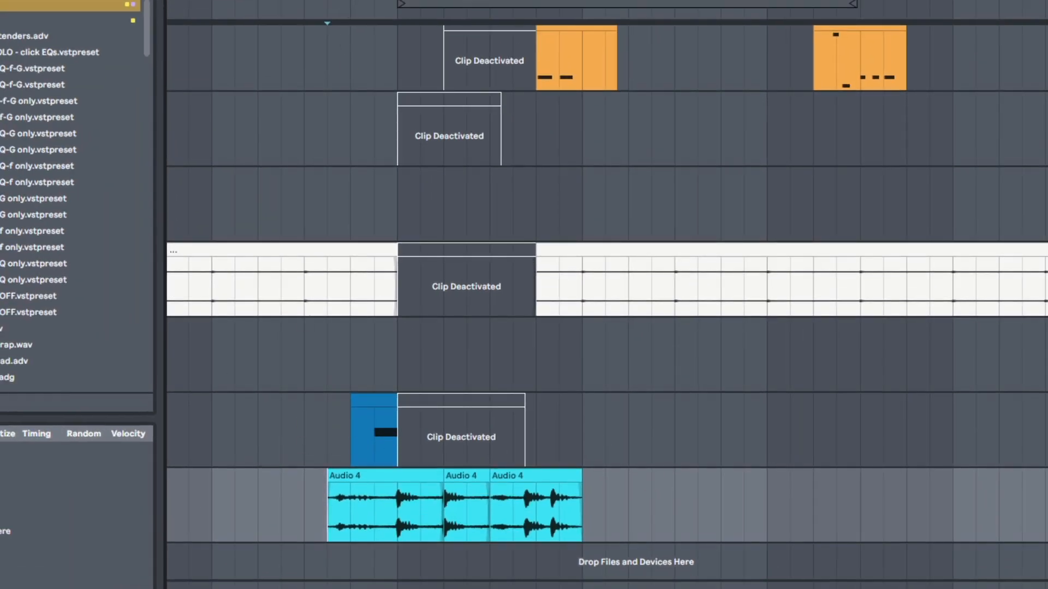
# Step: Play the arrangement from before bar 13 to hear the chopped Audio 4 transition in context
pyautogui.moveTo(380, 2); pyautogui.dragTo(459, 0)
pyautogui.click(318, 447)
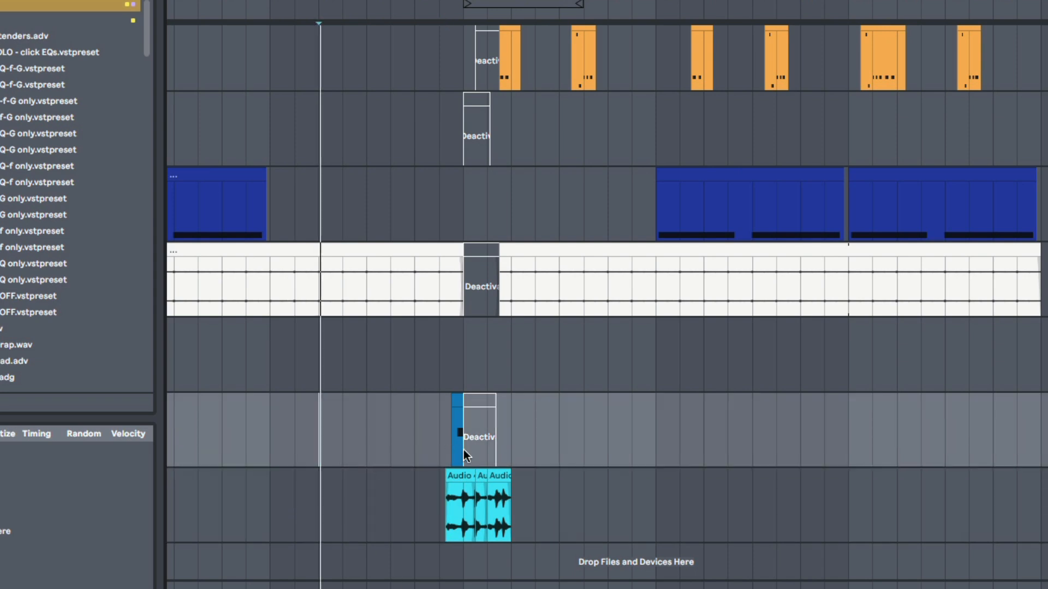
pyautogui.click(390, 453)
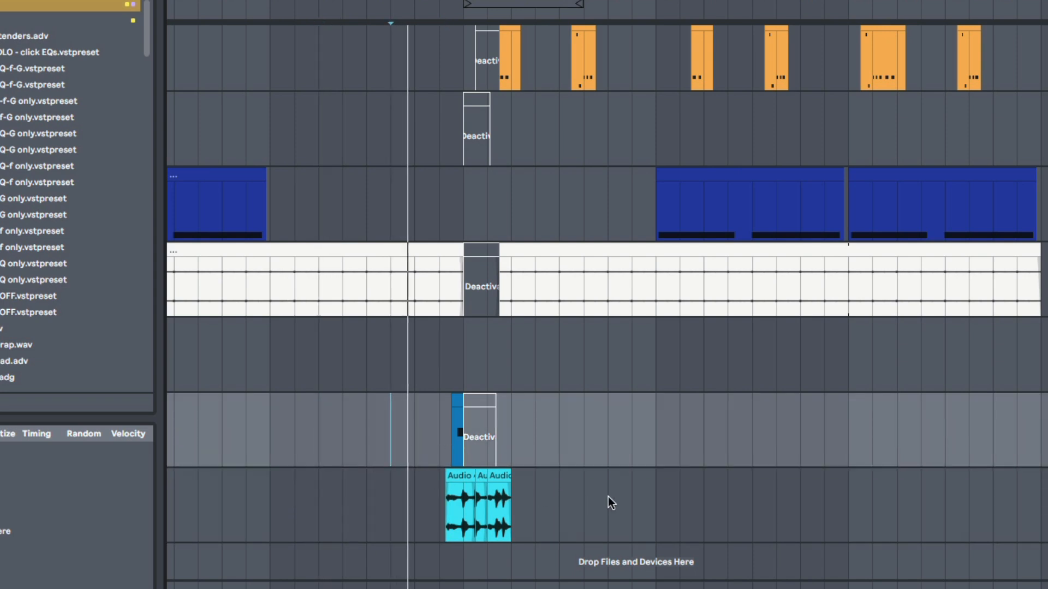
pyautogui.moveTo(477, 1); pyautogui.dragTo(457, 21)
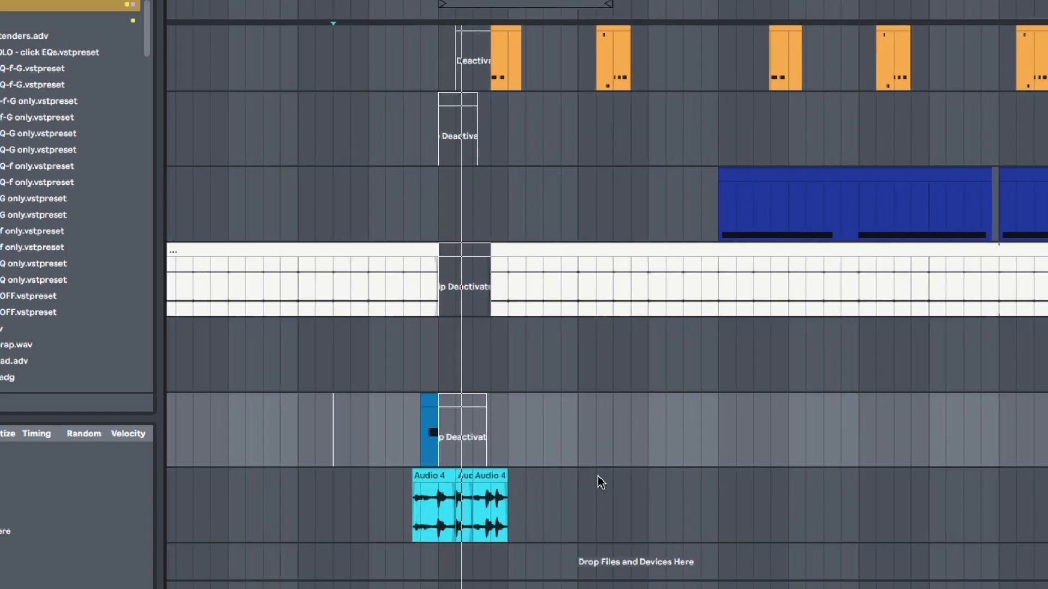